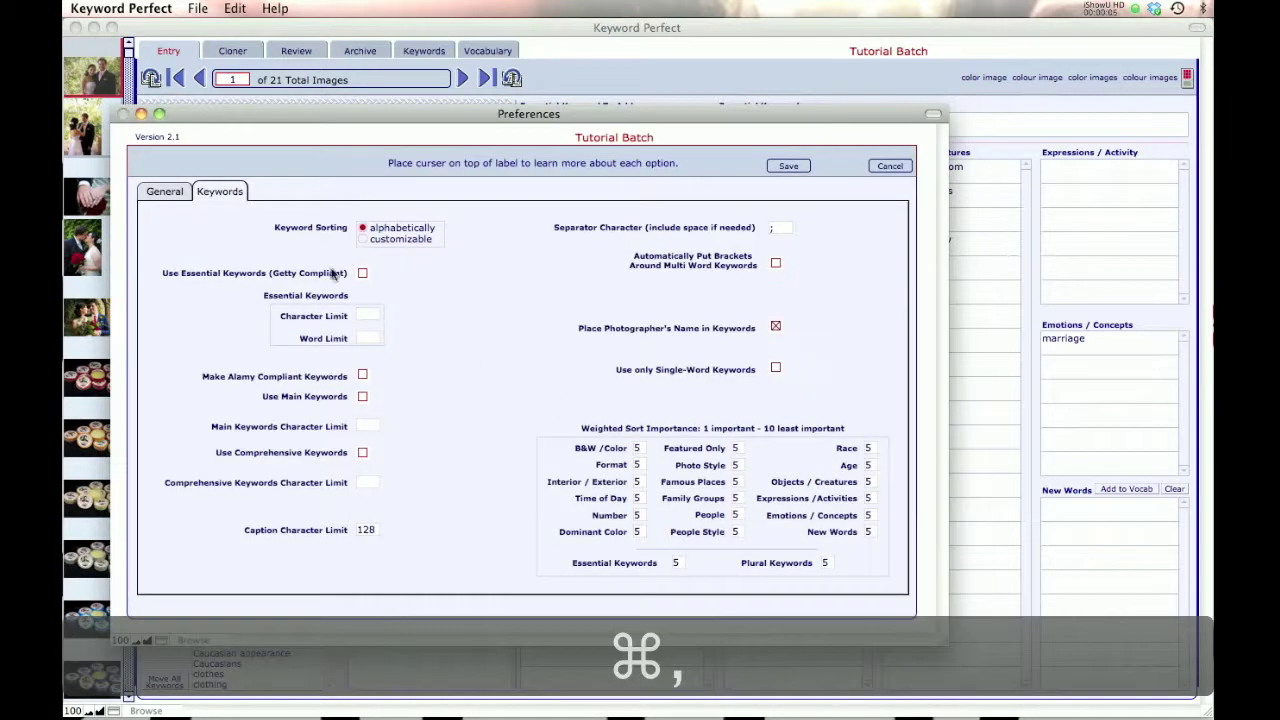
# Step: Read the explanations of the keyword sorting, essential keyword and weighted sort importance options in the Keywords preferences
pyautogui.click(166, 194)
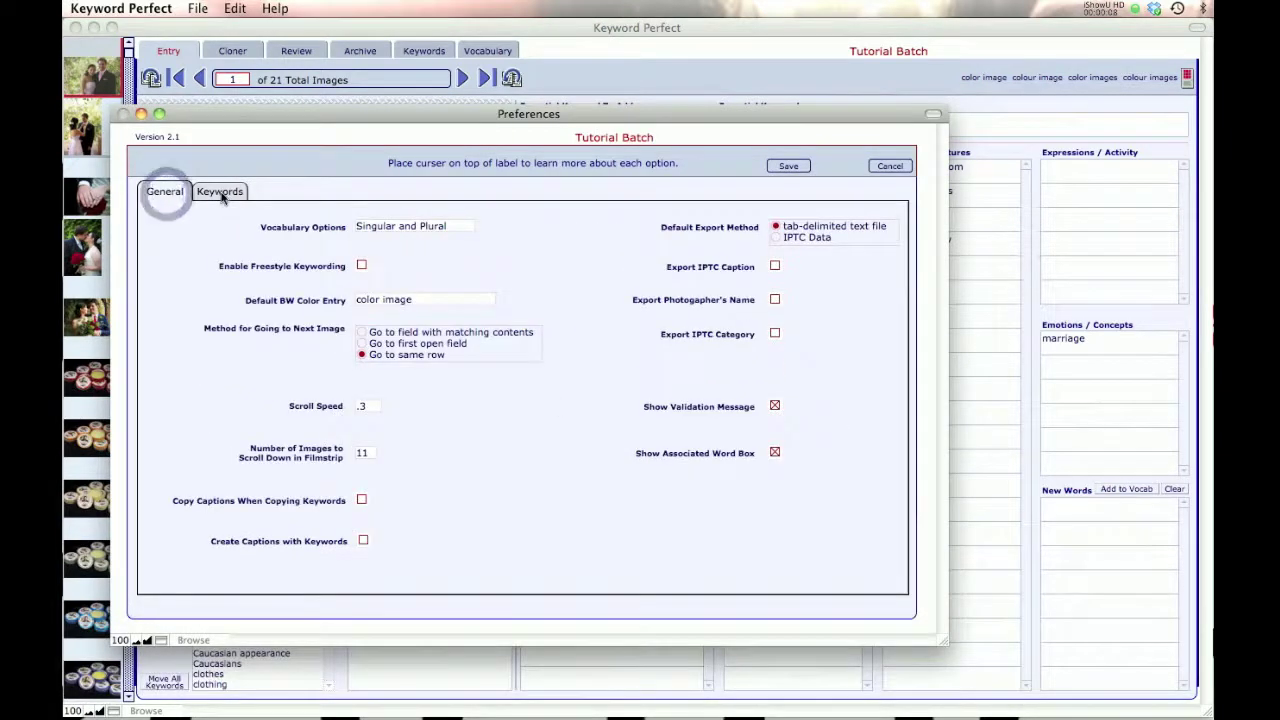
pyautogui.click(220, 192)
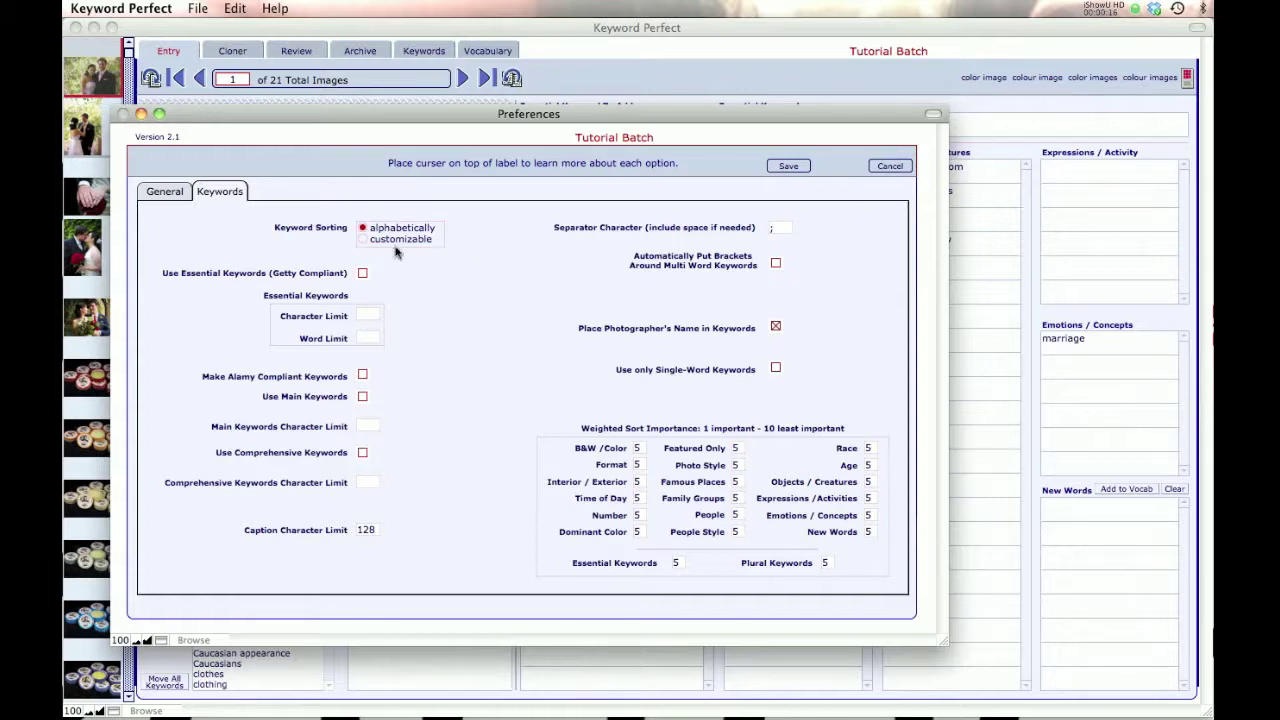
pyautogui.moveTo(286, 232)
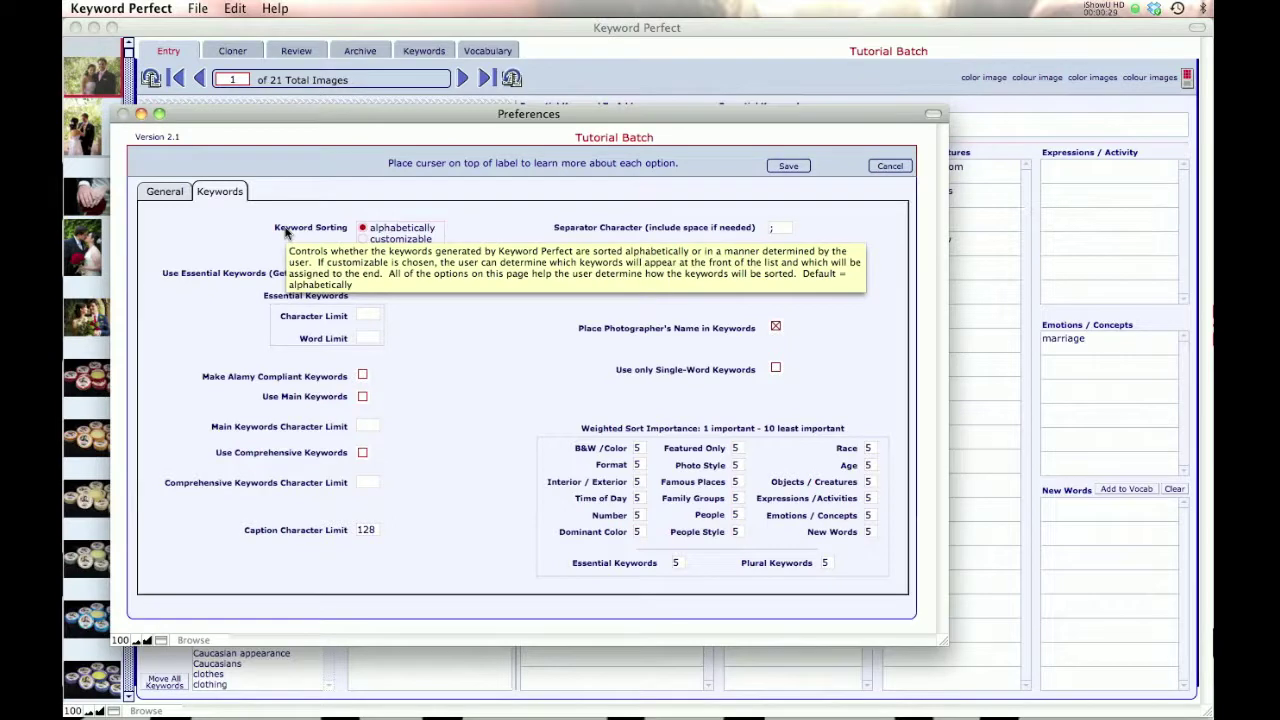
pyautogui.moveTo(228, 284)
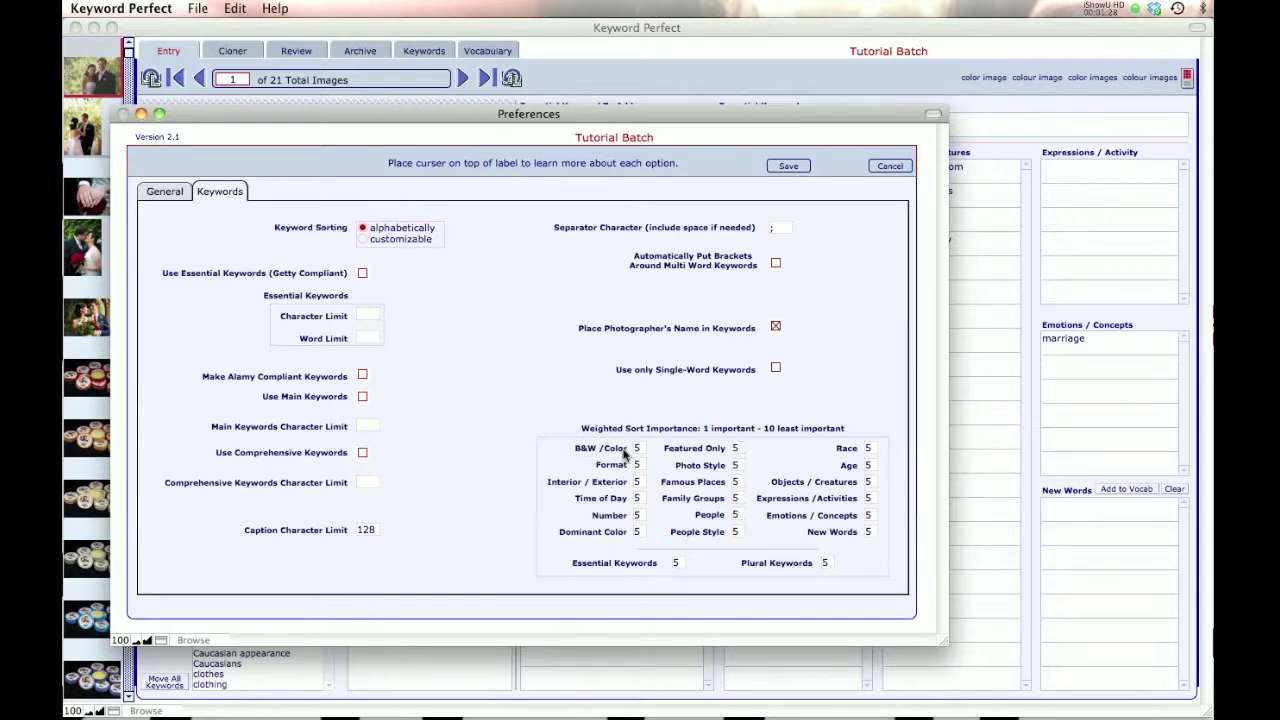
pyautogui.moveTo(624, 454)
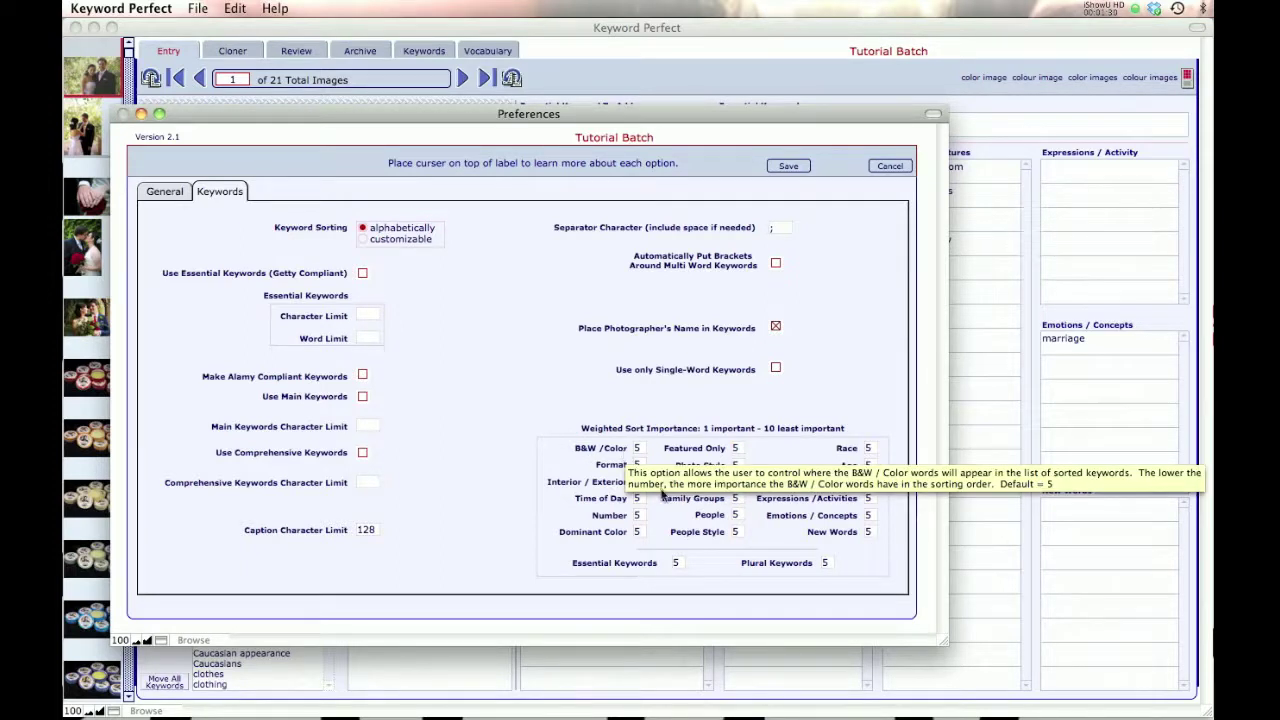
pyautogui.moveTo(828, 545)
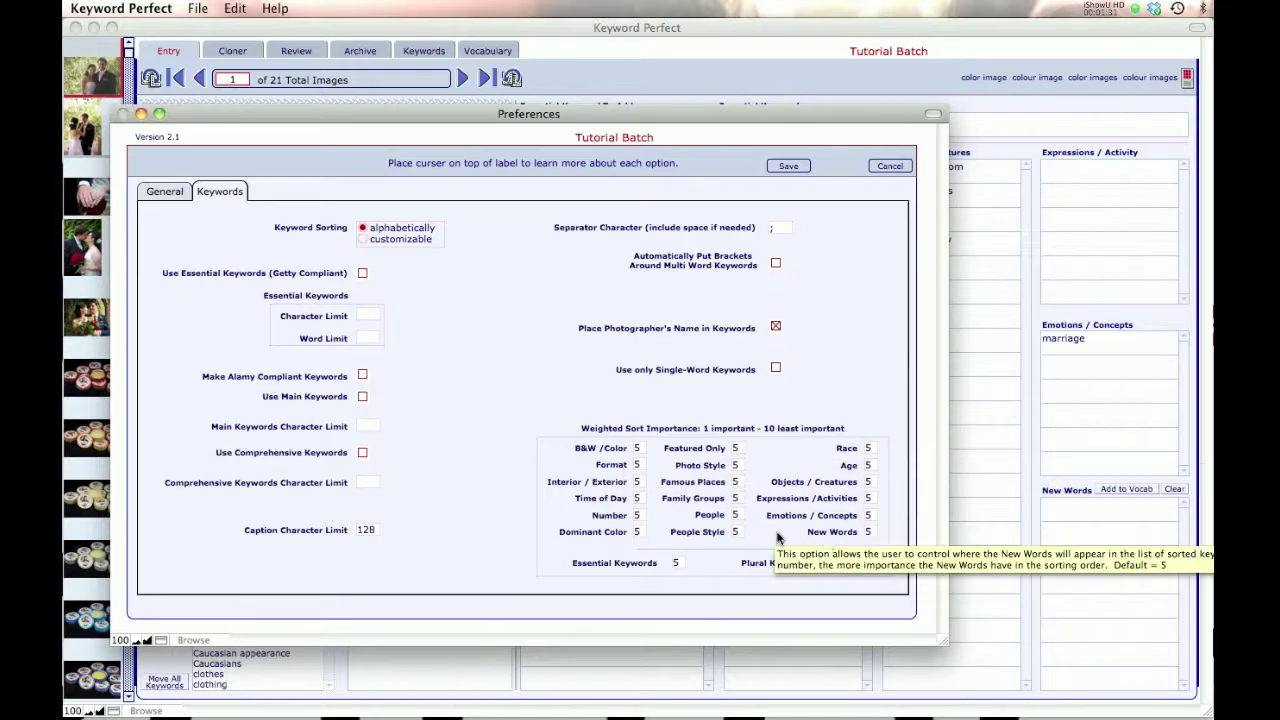
# Step: Set the weighted sort importance of Emotions / Concepts to 1 and of B&W / Color to 10, and save the preferences
pyautogui.click(869, 516)
pyautogui.click(869, 516)
pyautogui.click(870, 531)
pyautogui.click(871, 548)
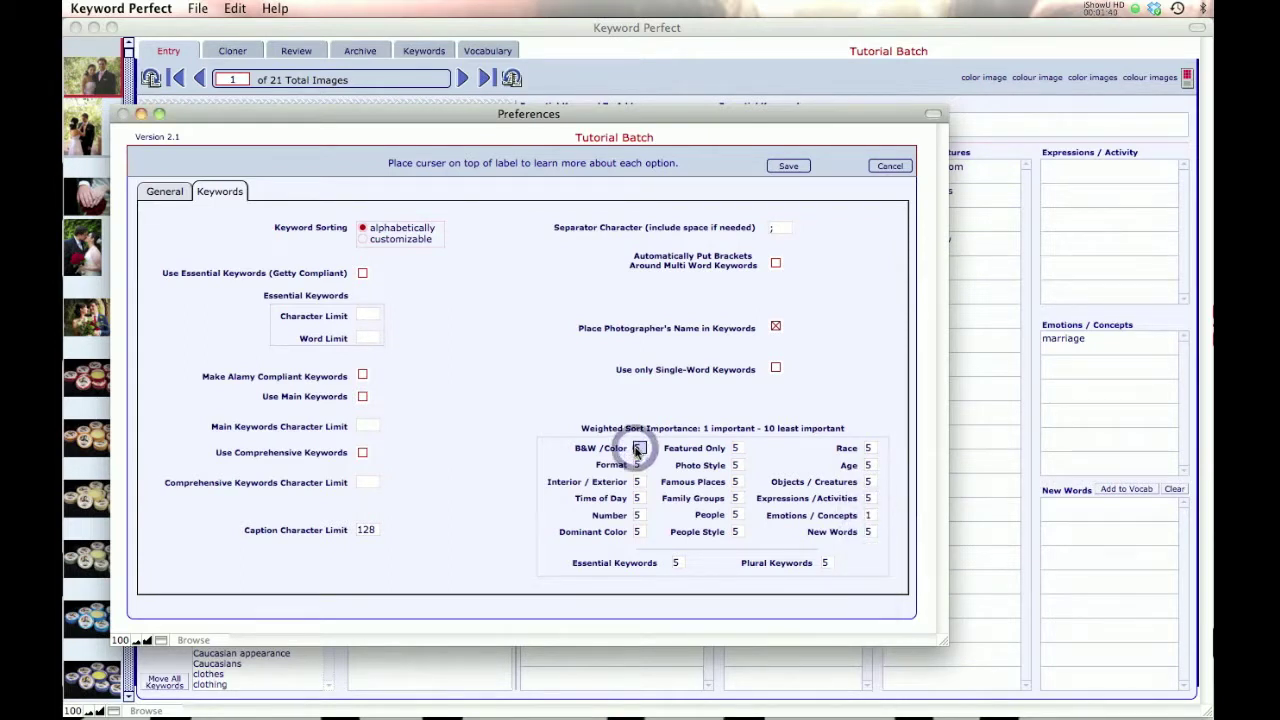
pyautogui.click(636, 449)
pyautogui.click(647, 613)
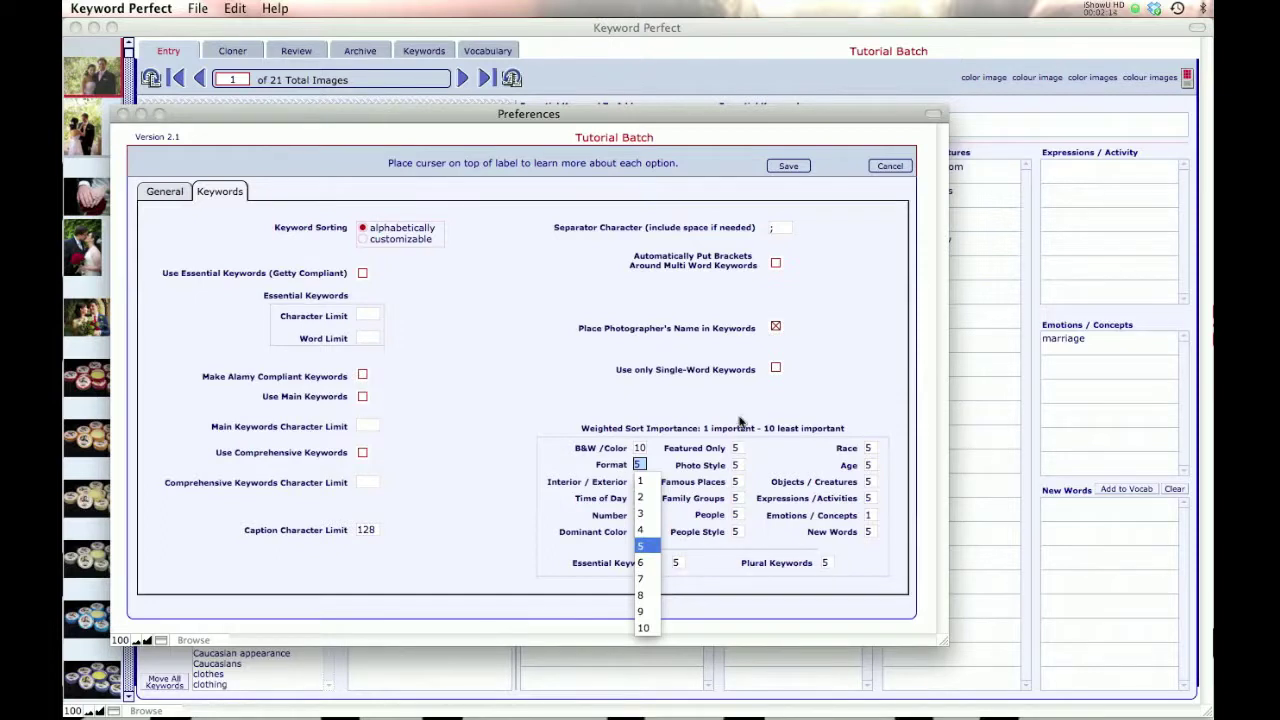
pyautogui.click(787, 168)
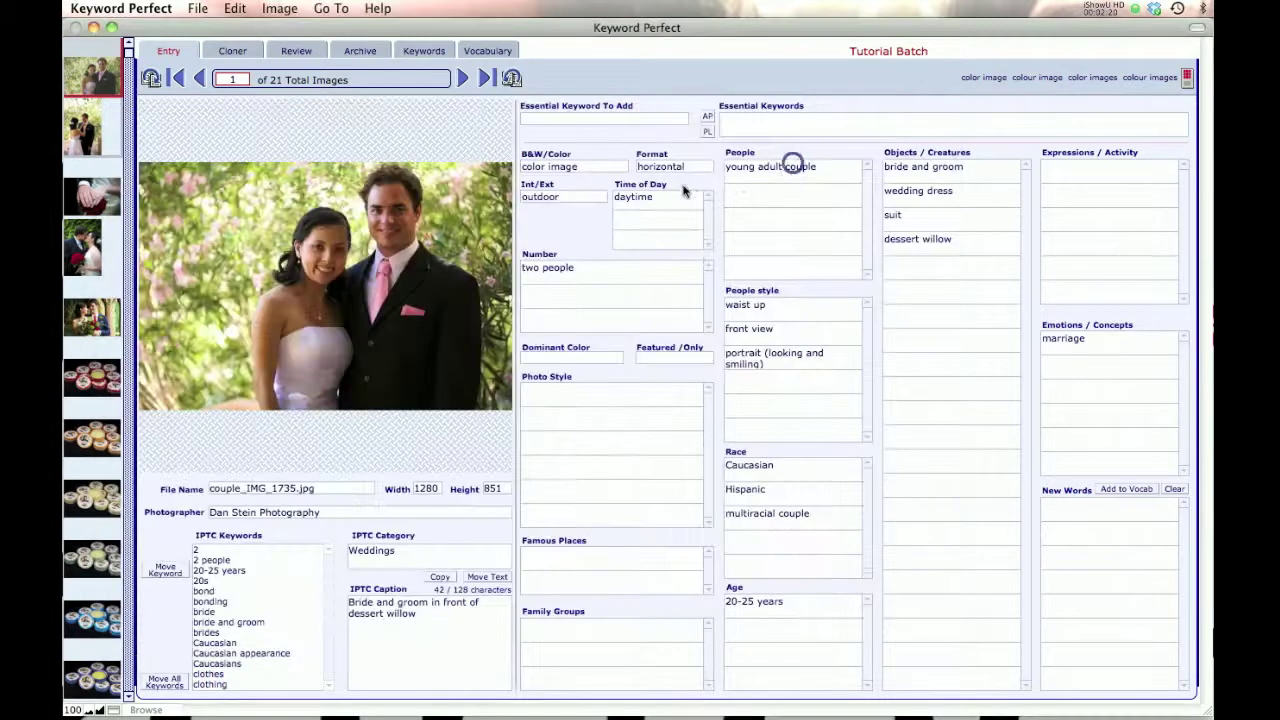
# Step: Display generator record 116 in the vocabulary to examine its singular, plural and stemming keywords
pyautogui.click(485, 52)
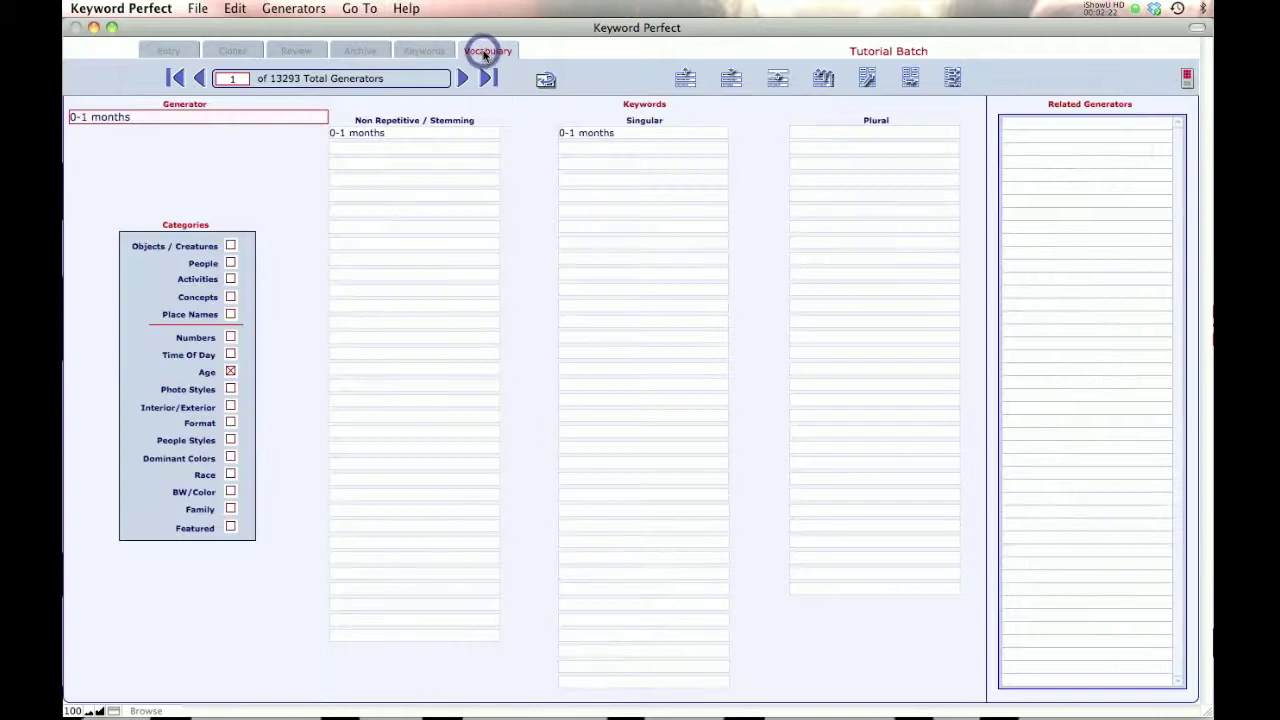
pyautogui.click(236, 80)
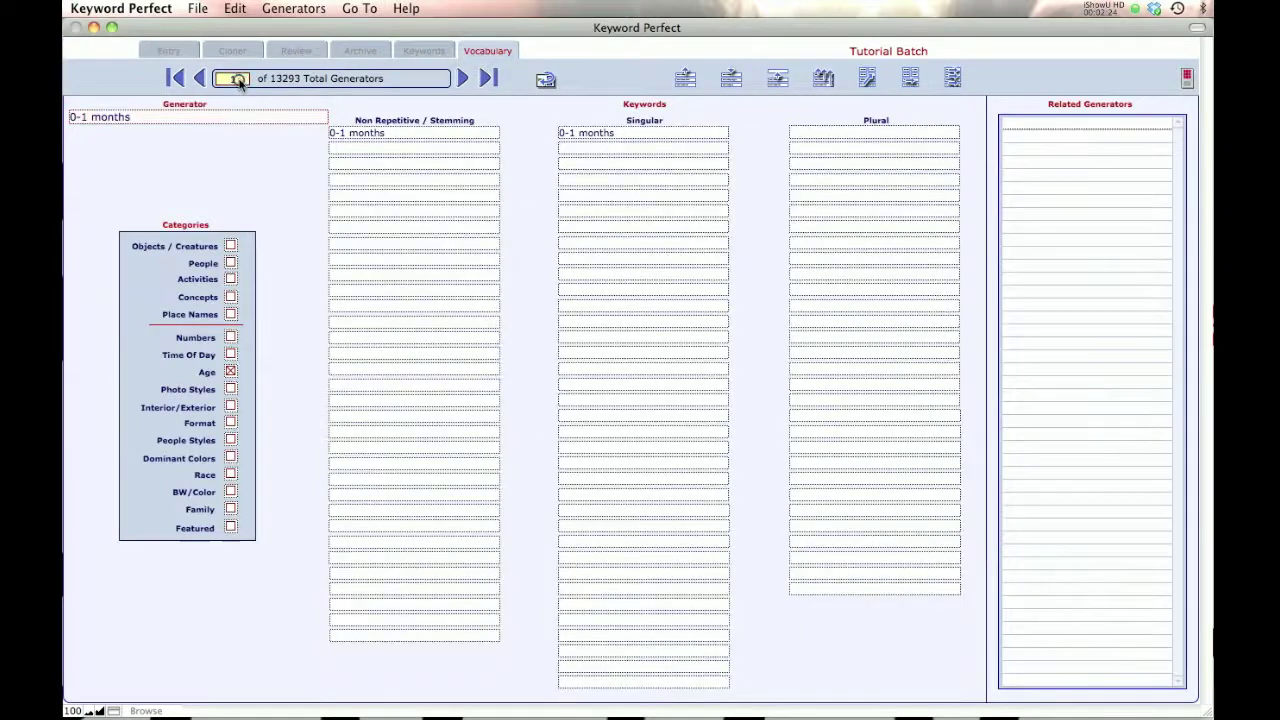
pyautogui.write('116')
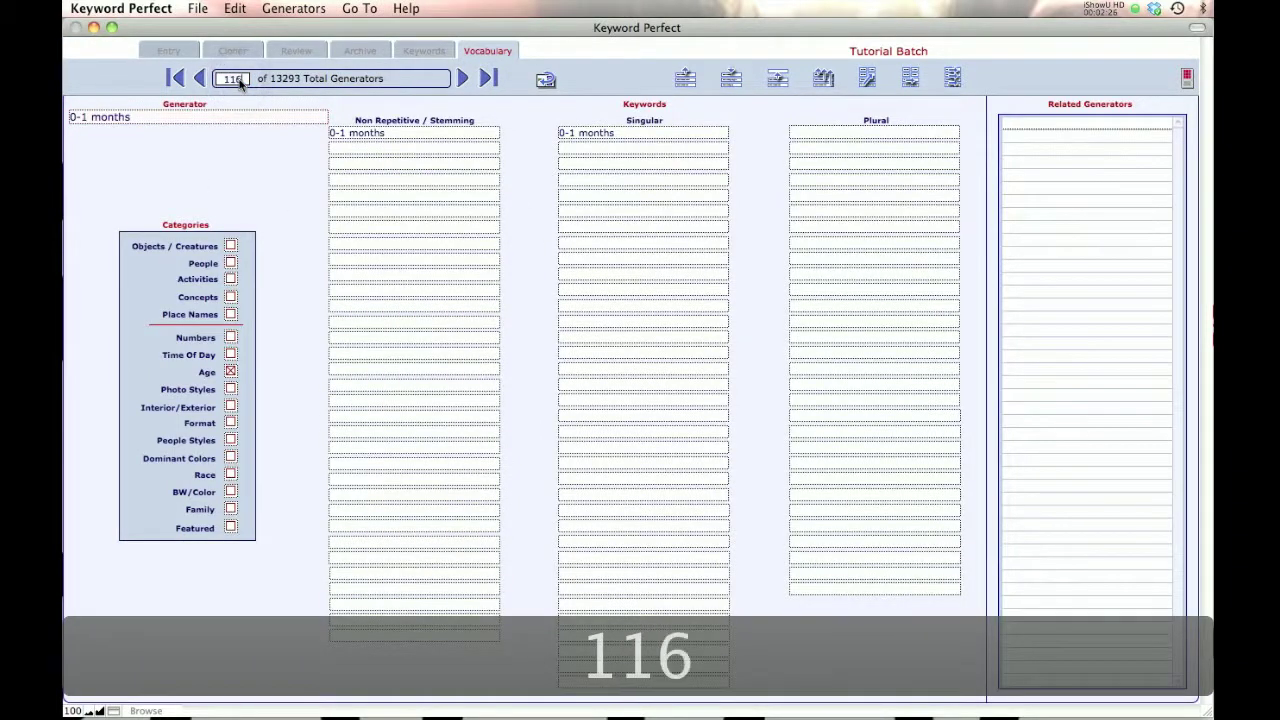
pyautogui.press('Return')
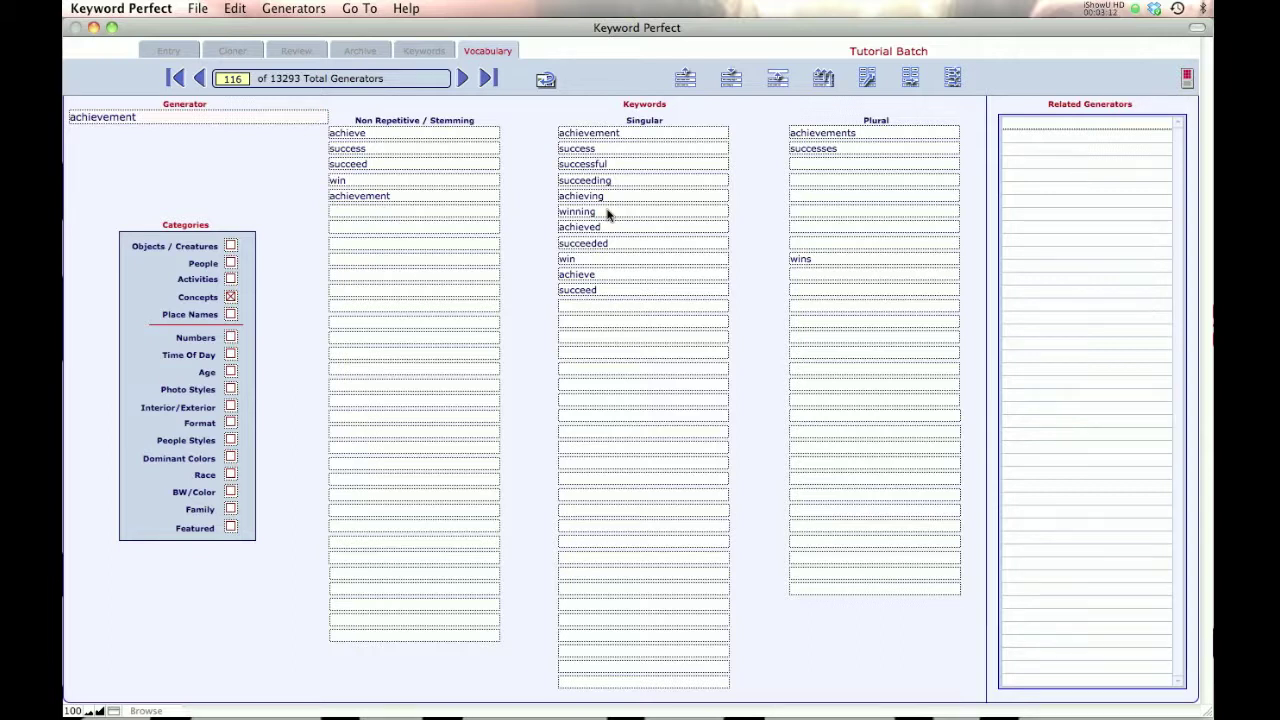
# Step: Set keyword sorting to customizable, enable Getty-compliant essential keywords with a word limit of 25, and save the preferences
pyautogui.press('super+comma')
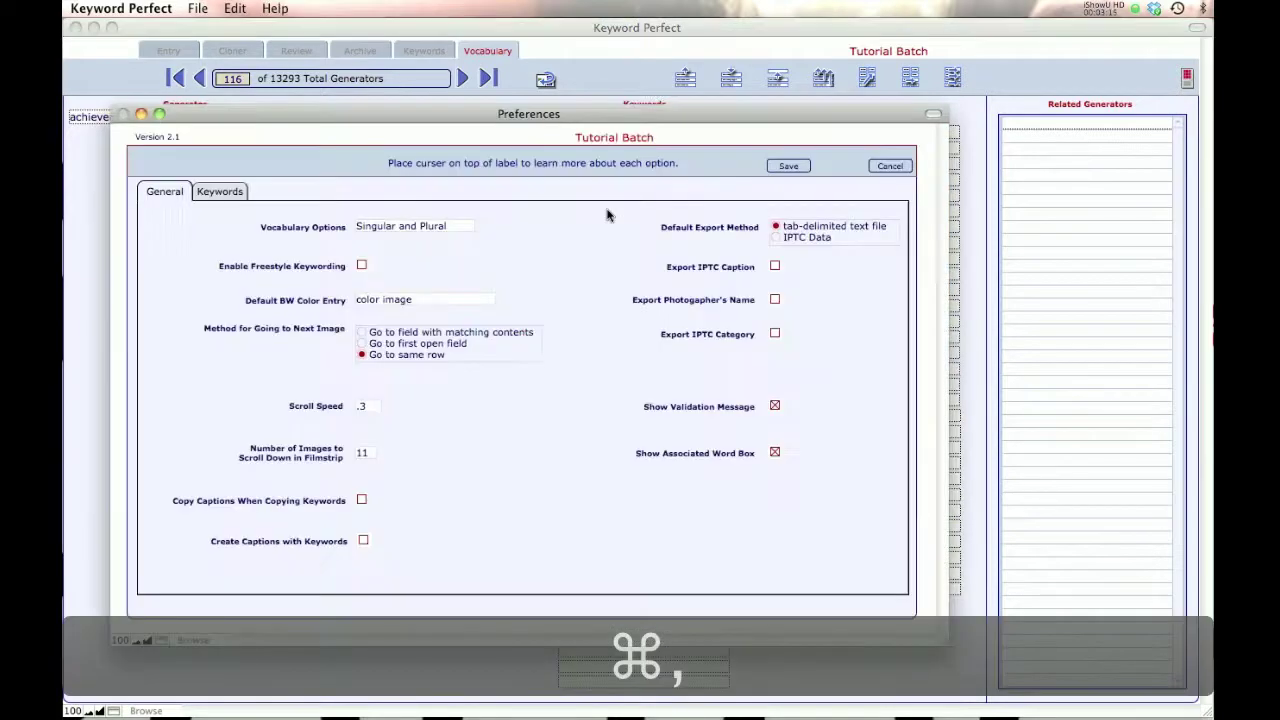
pyautogui.click(225, 191)
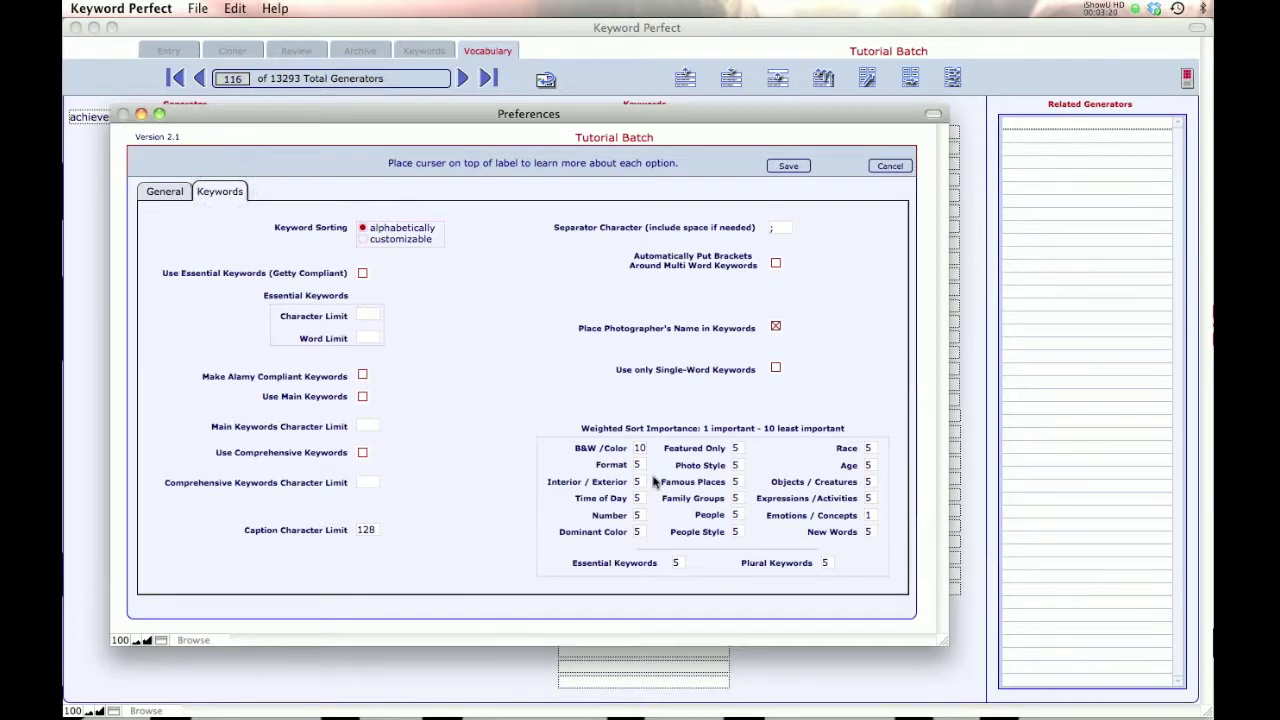
pyautogui.moveTo(597, 467)
pyautogui.click(361, 239)
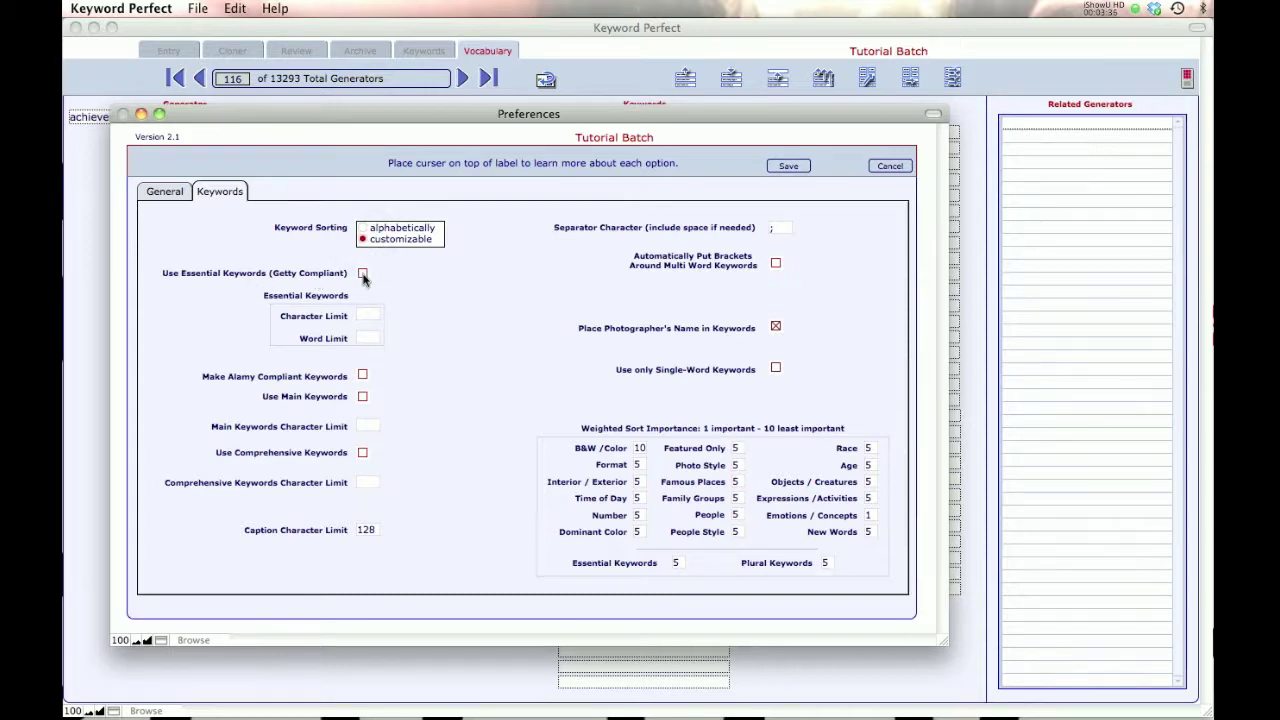
pyautogui.click(363, 275)
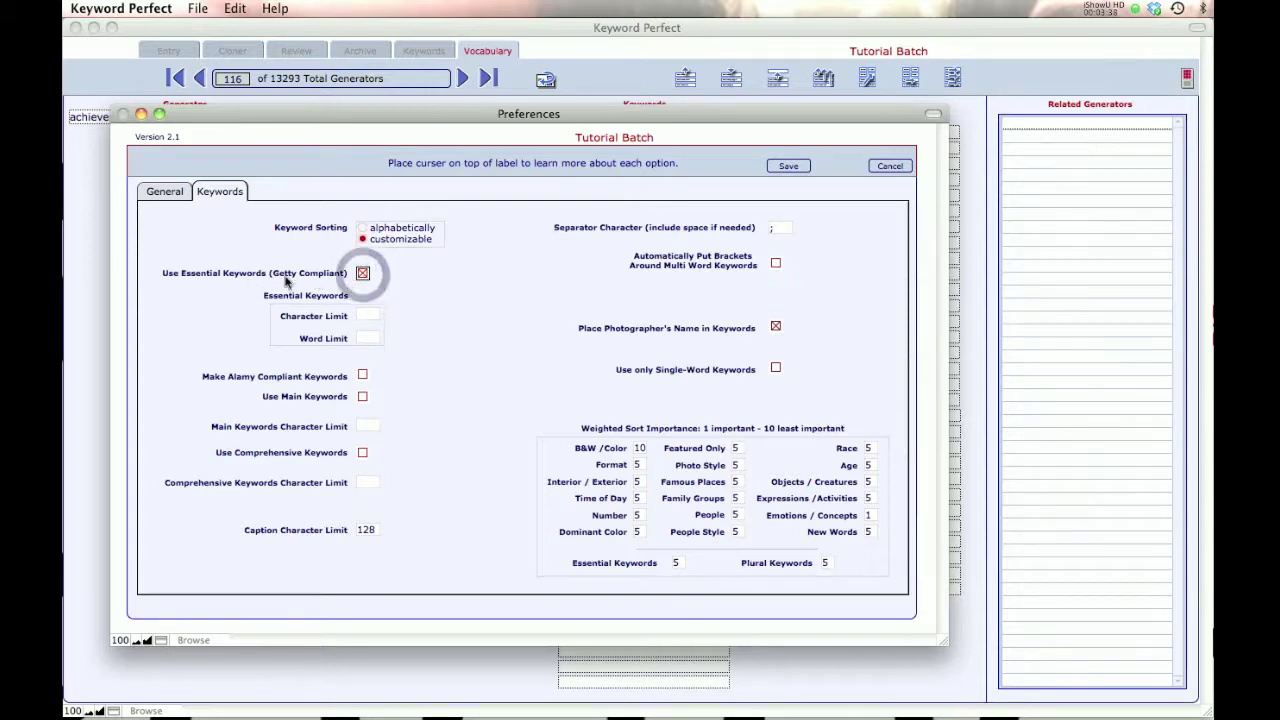
pyautogui.moveTo(284, 280)
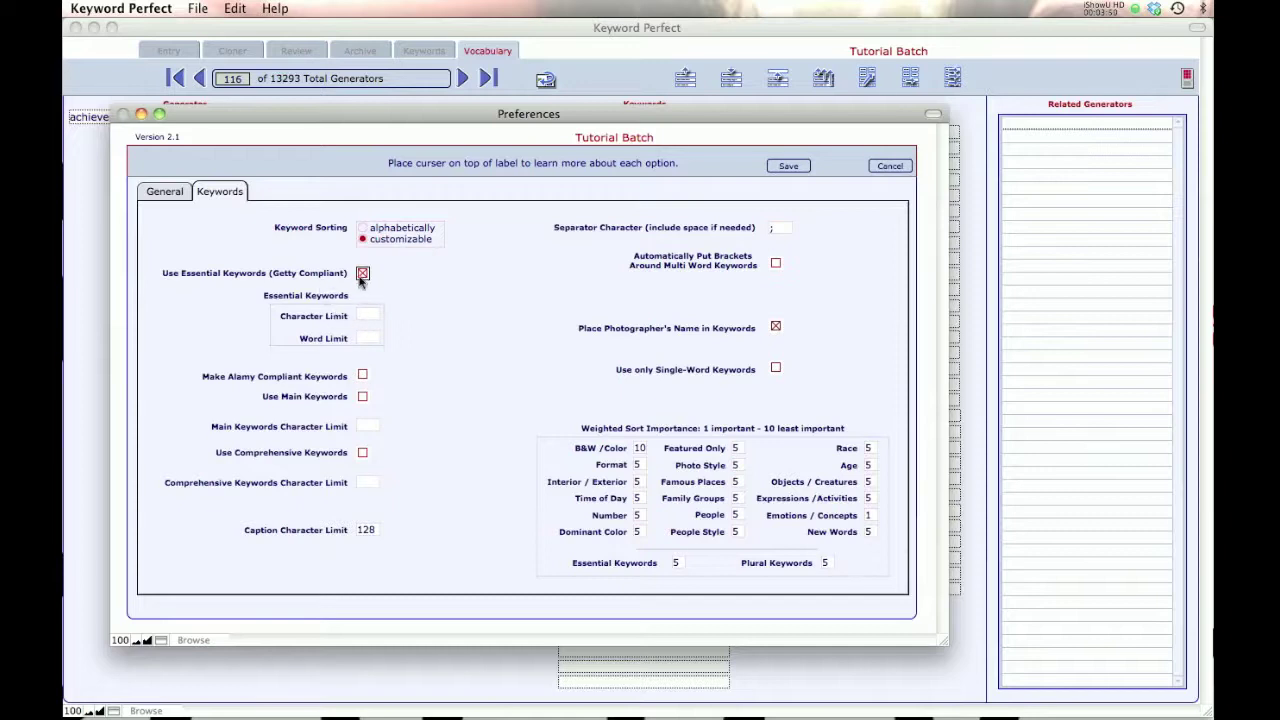
pyautogui.click(367, 337)
pyautogui.write('25')
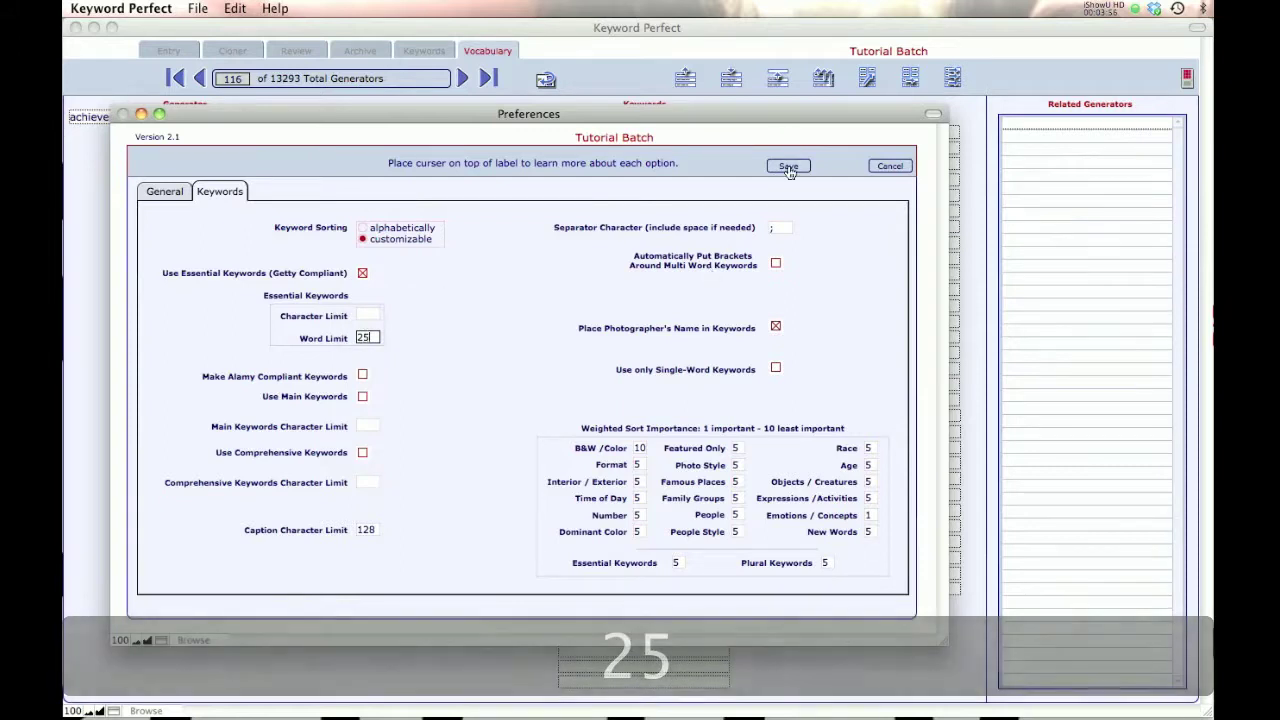
pyautogui.click(788, 166)
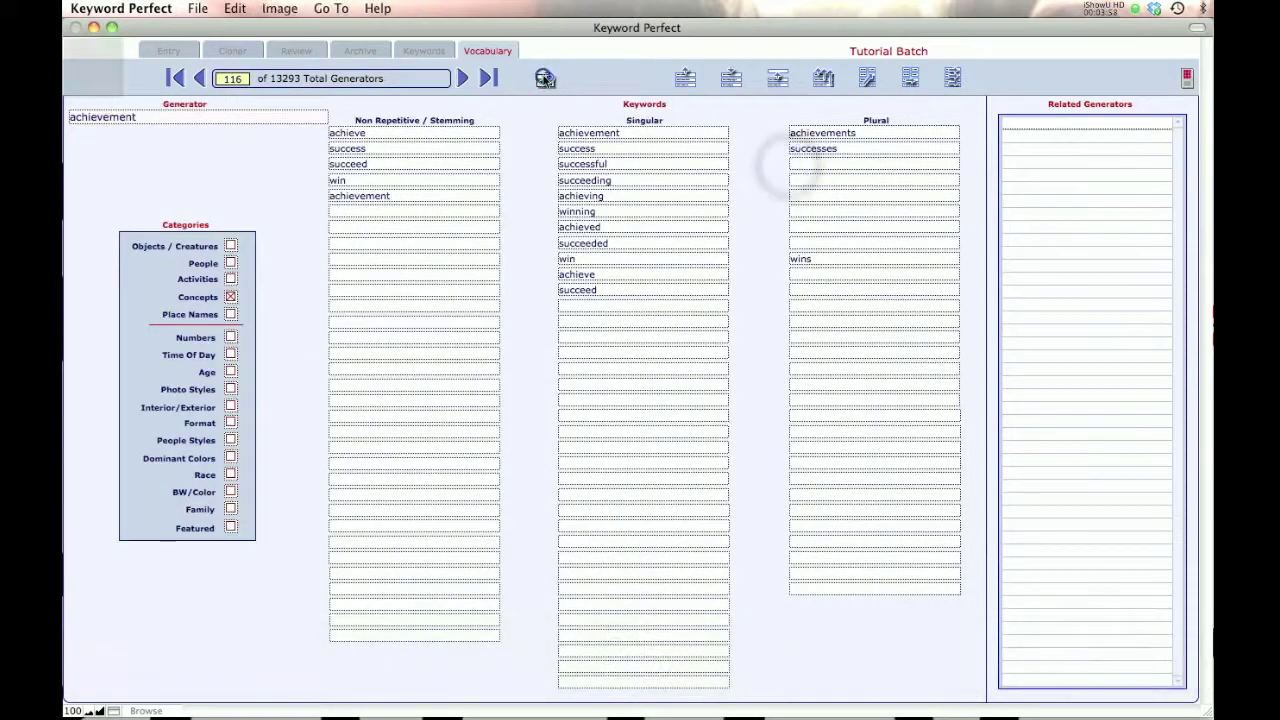
# Step: Return to the image entries and view the second image's essential keywords alongside the Keywords preferences
pyautogui.click(546, 82)
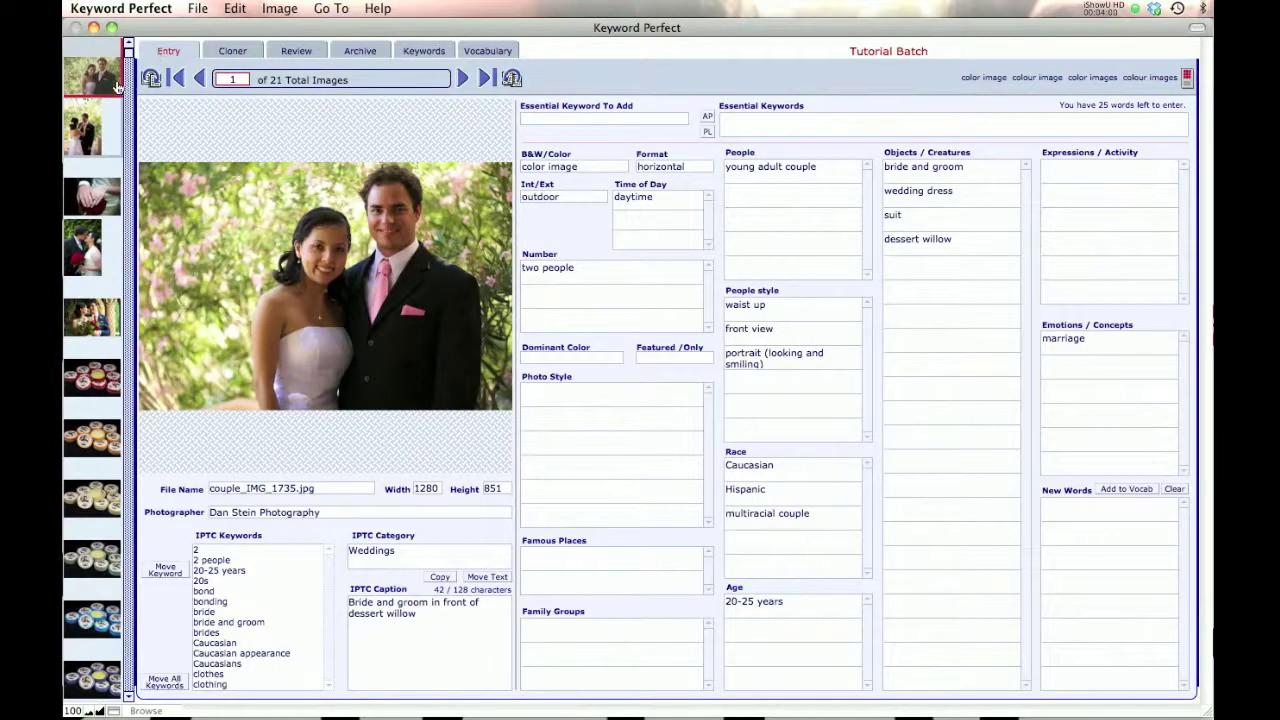
pyautogui.click(96, 129)
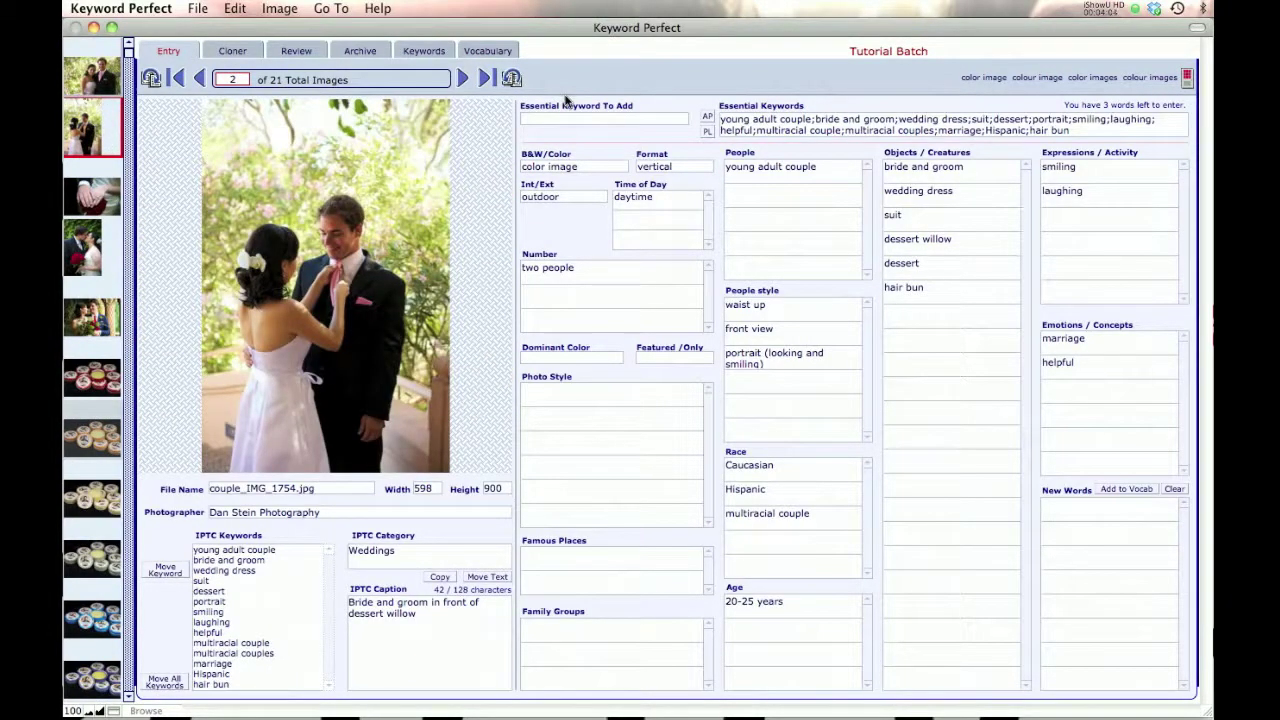
pyautogui.press('super+comma')
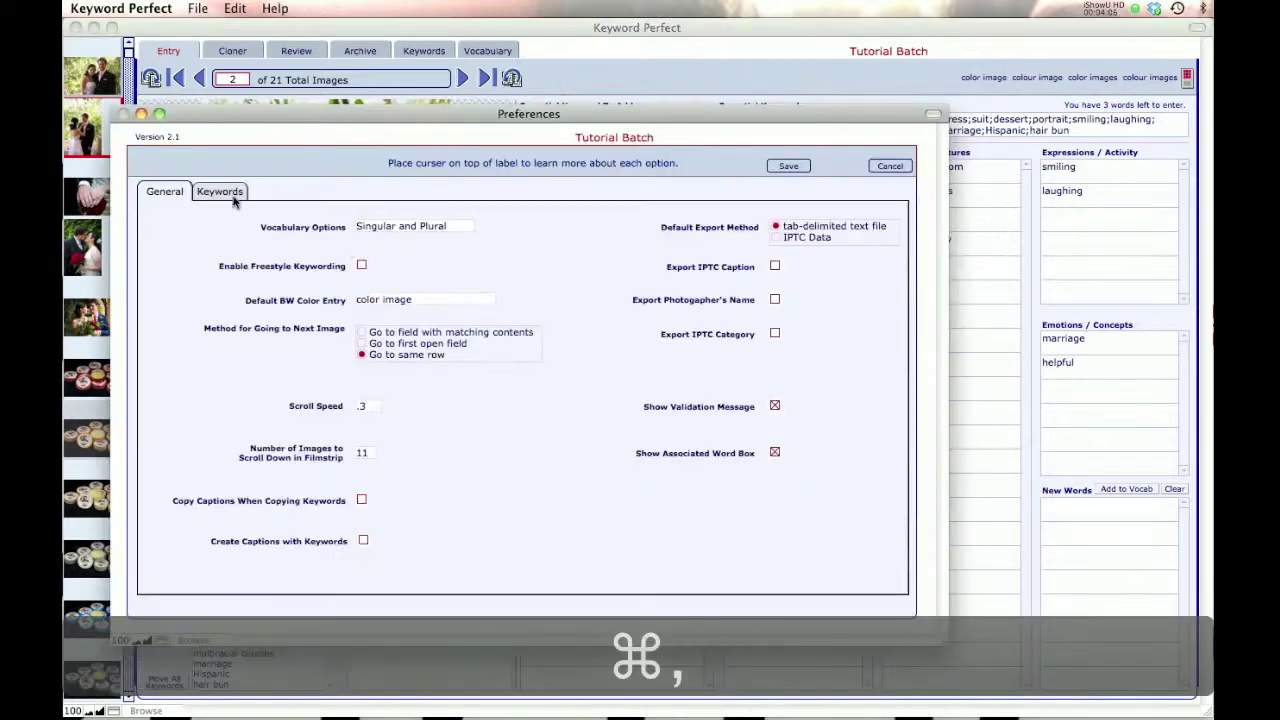
pyautogui.click(232, 196)
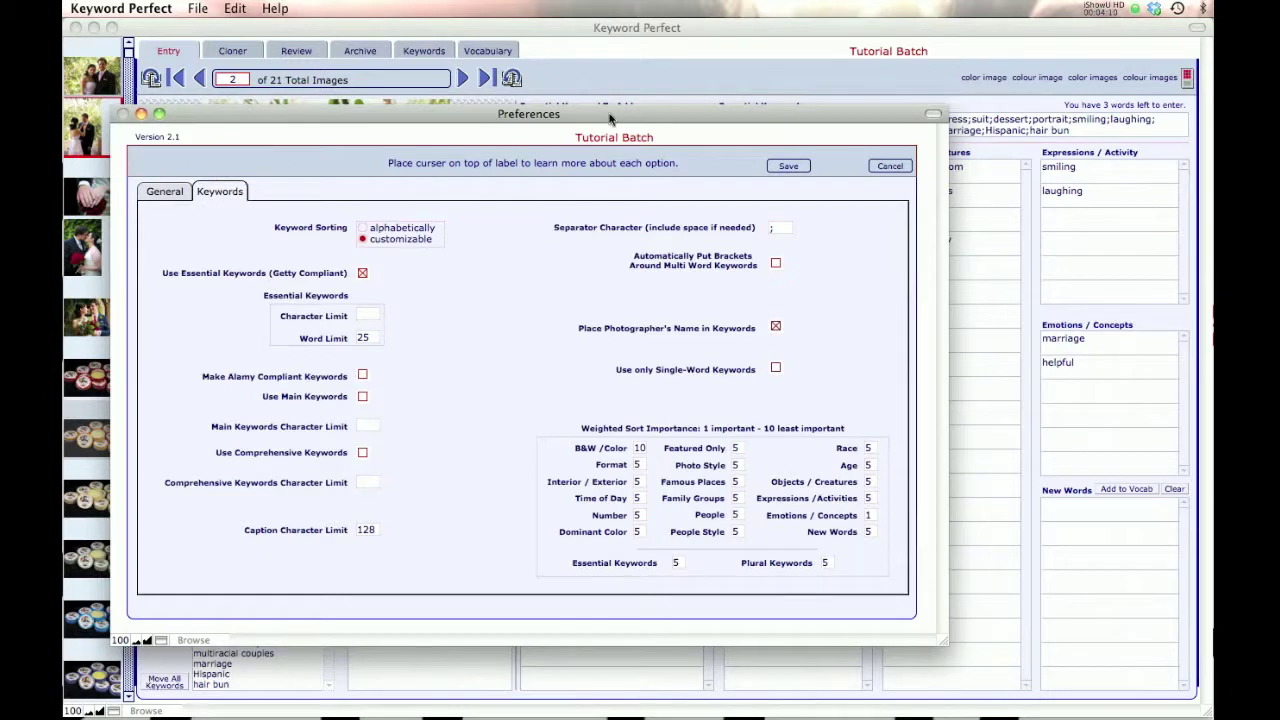
pyautogui.moveTo(609, 114); pyautogui.dragTo(631, 324)
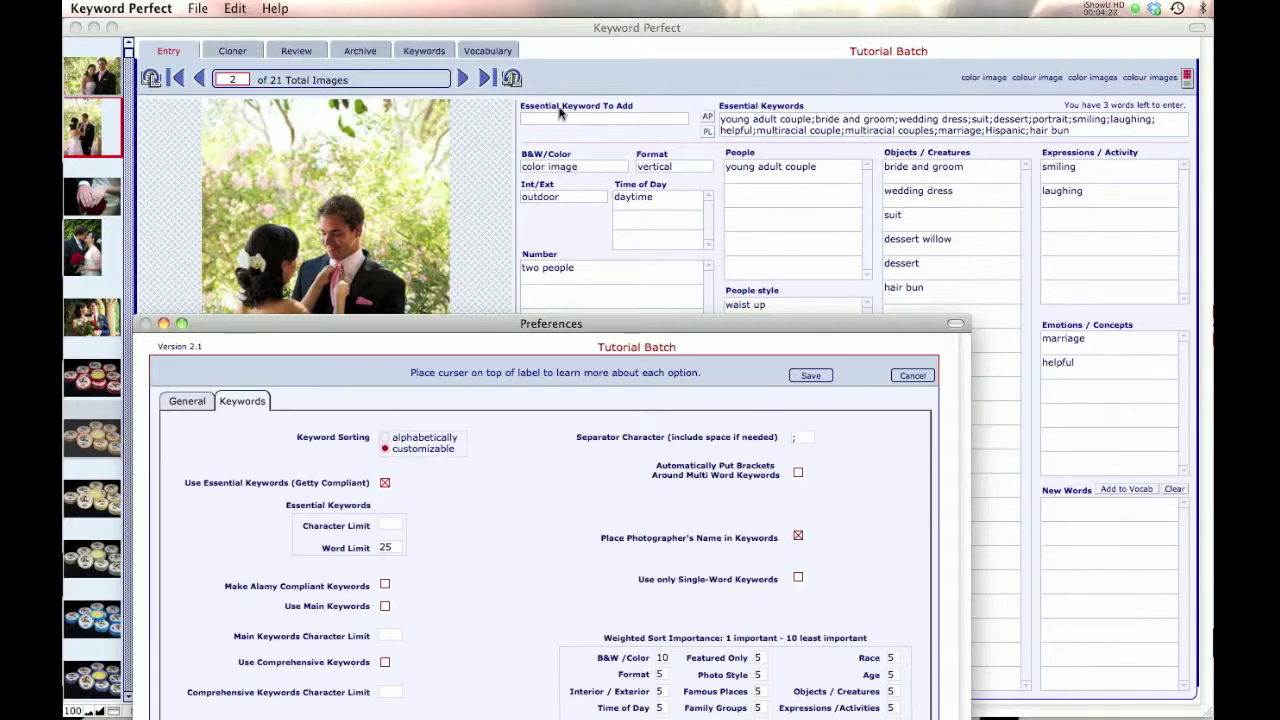
# Step: Close the preferences and examine the second image's generated keywords and its IPTC keyword list
pyautogui.click(423, 50)
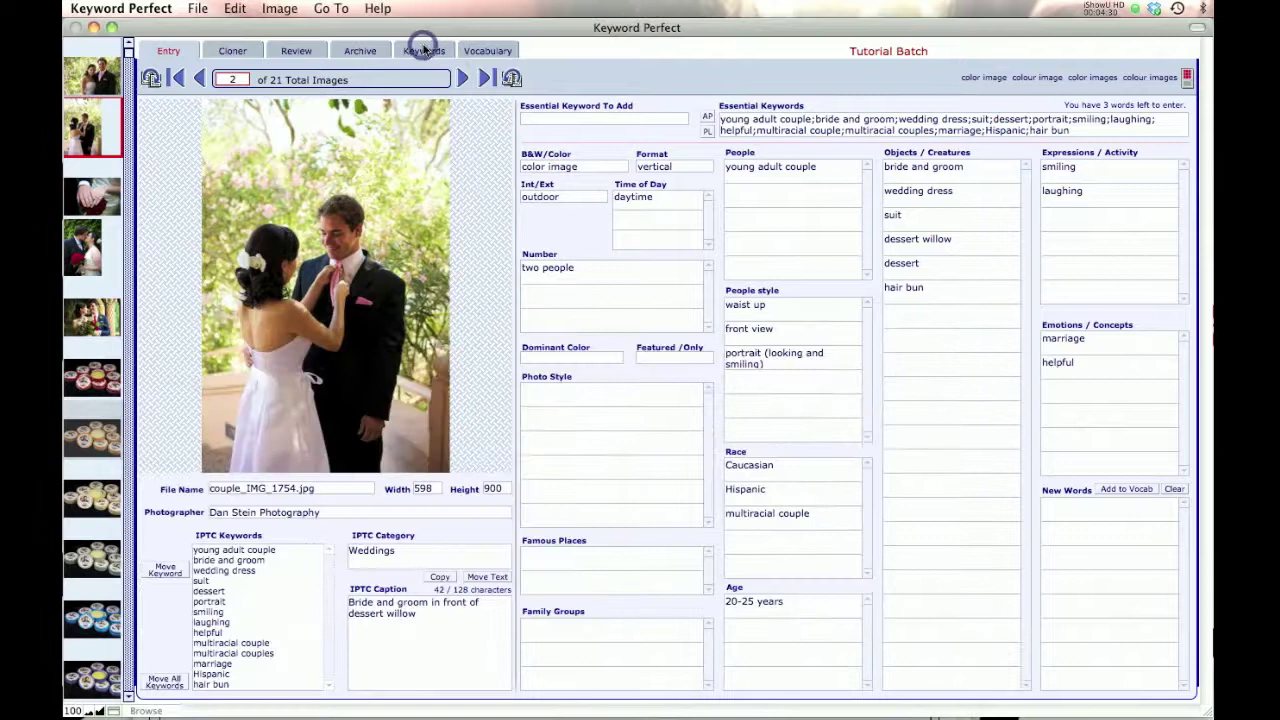
pyautogui.click(416, 49)
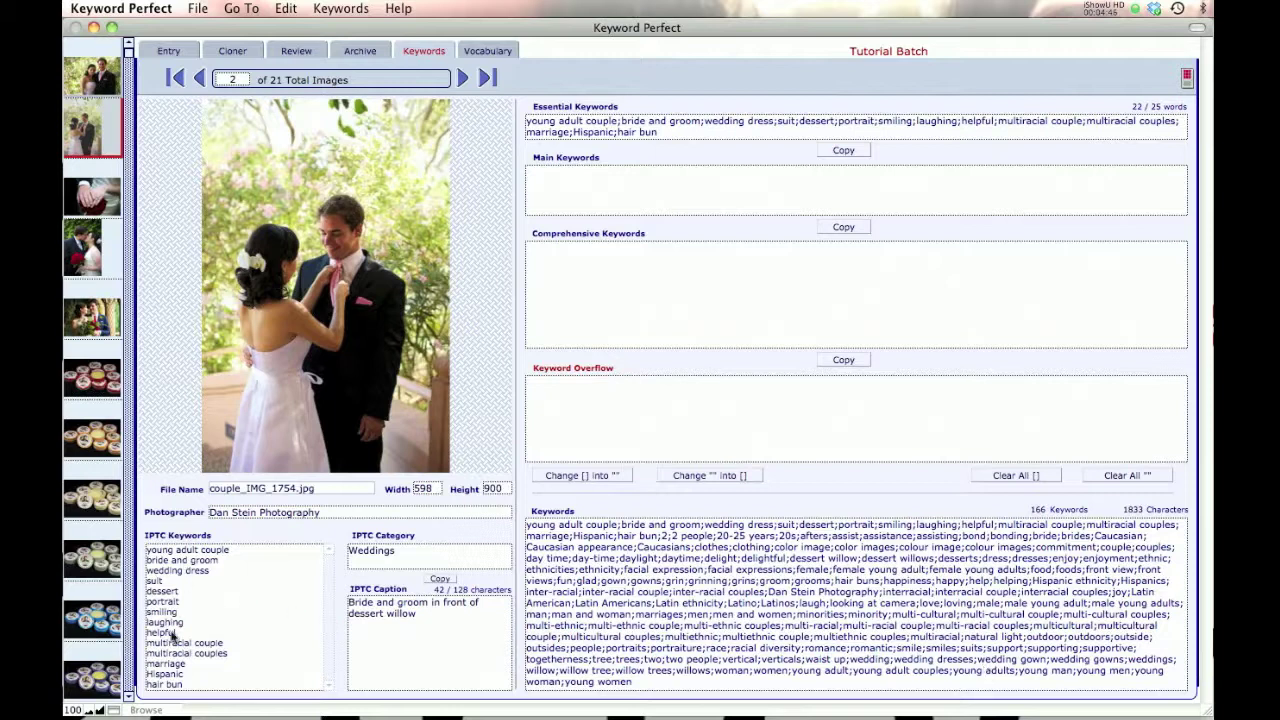
pyautogui.click(329, 686)
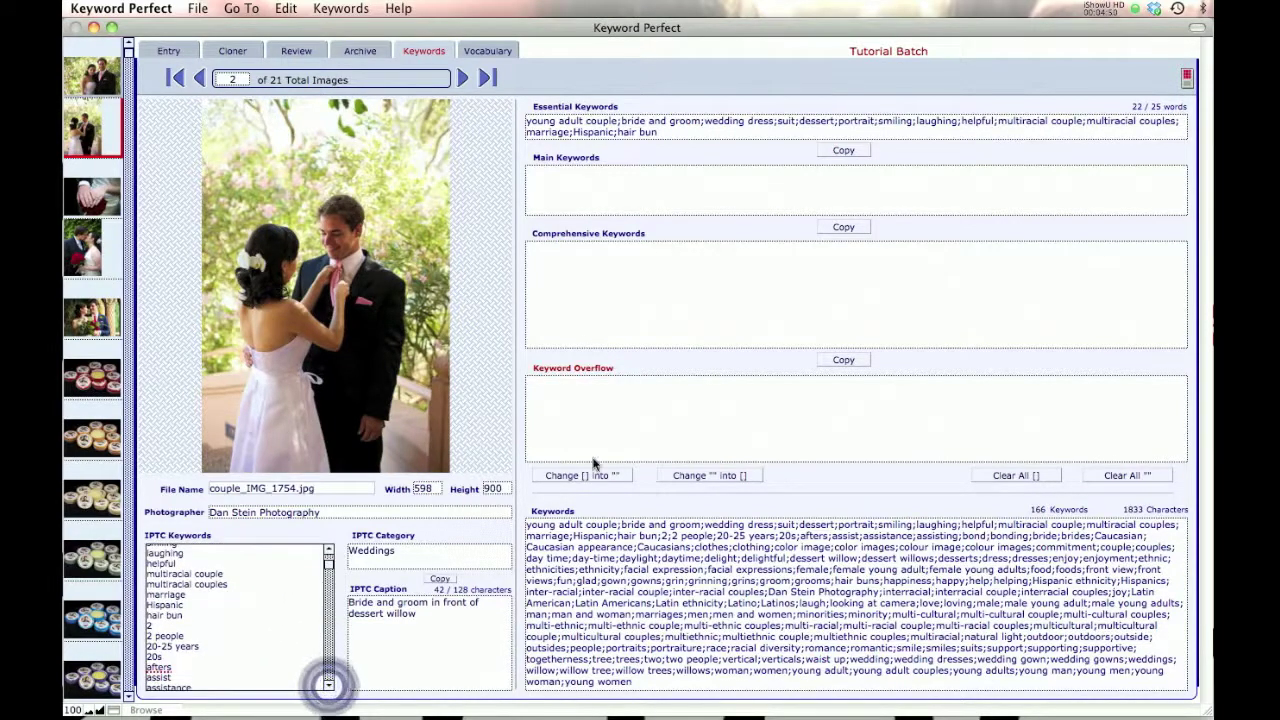
# Step: Enable Alamy-compliant keywords in the Keywords preferences and save the preferences
pyautogui.press('super+comma')
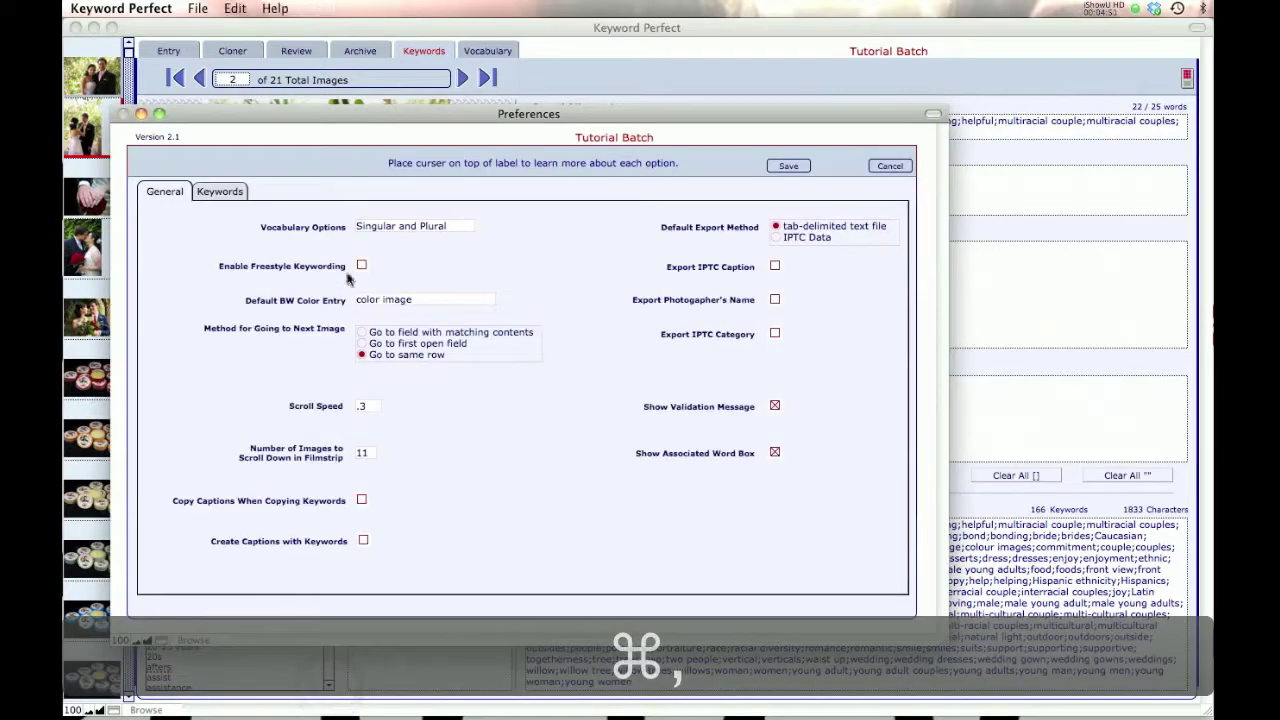
pyautogui.click(220, 191)
pyautogui.click(362, 274)
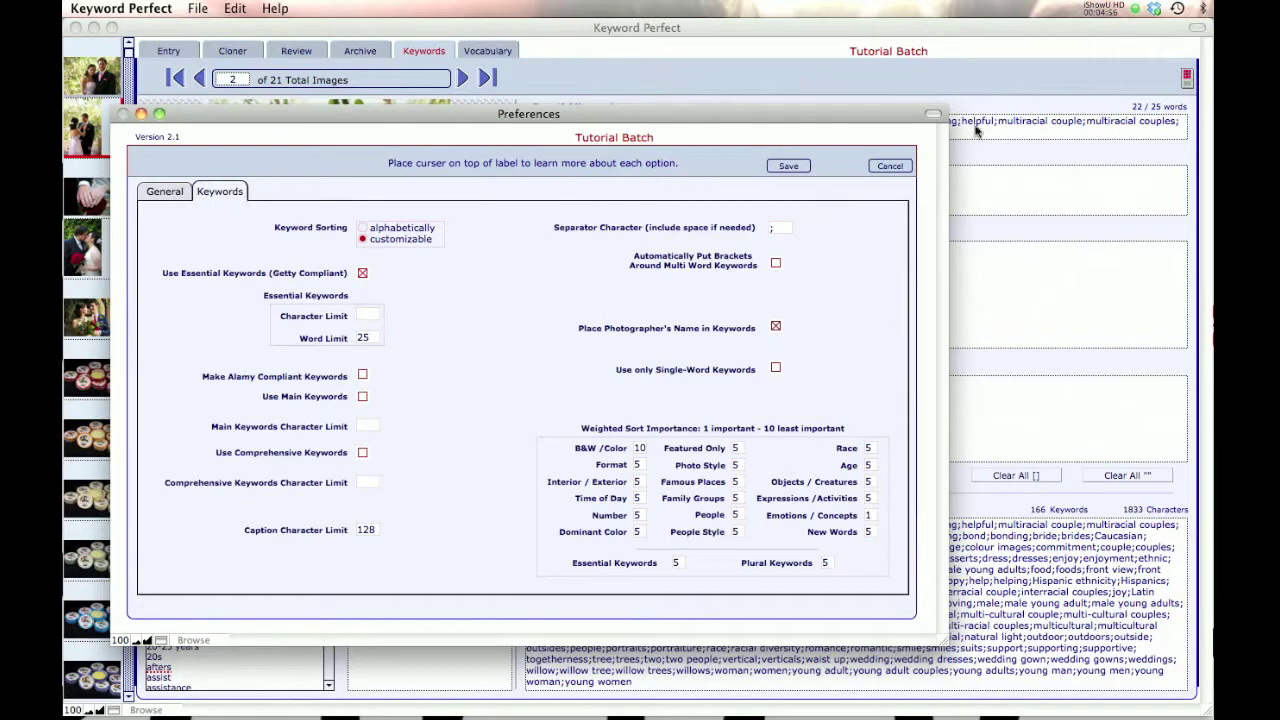
pyautogui.moveTo(869, 114); pyautogui.dragTo(885, 165)
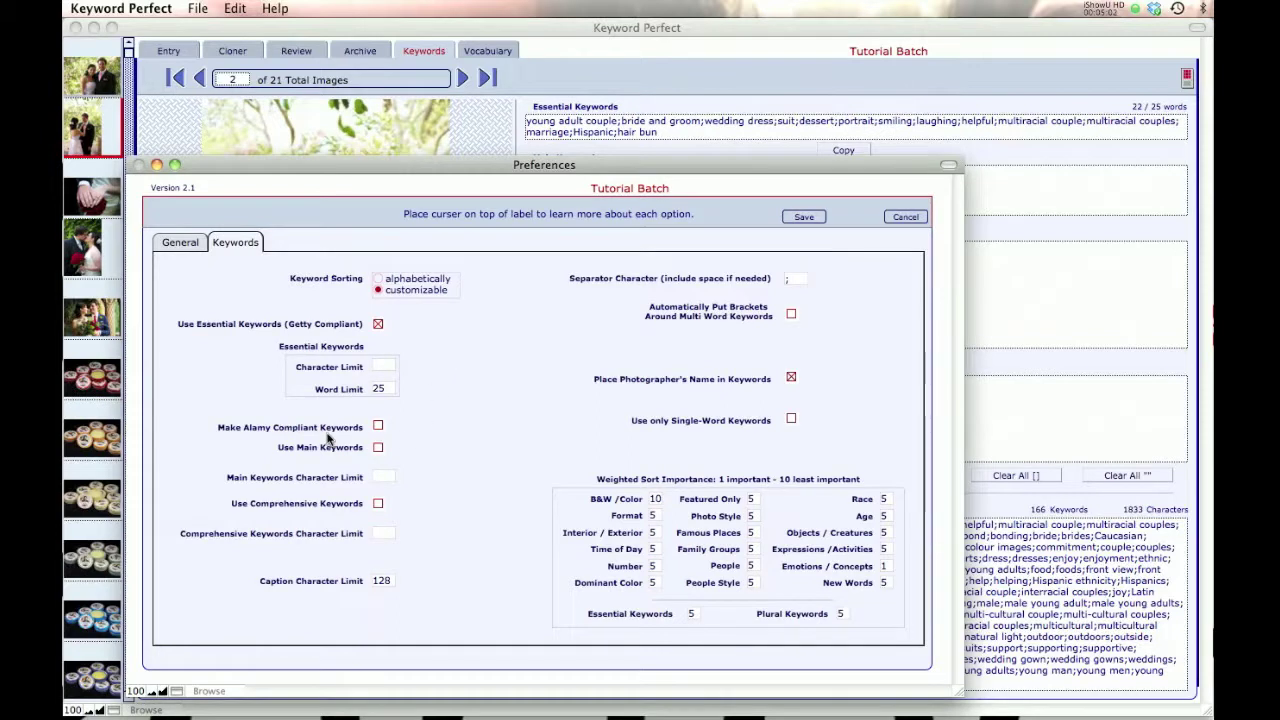
pyautogui.click(378, 426)
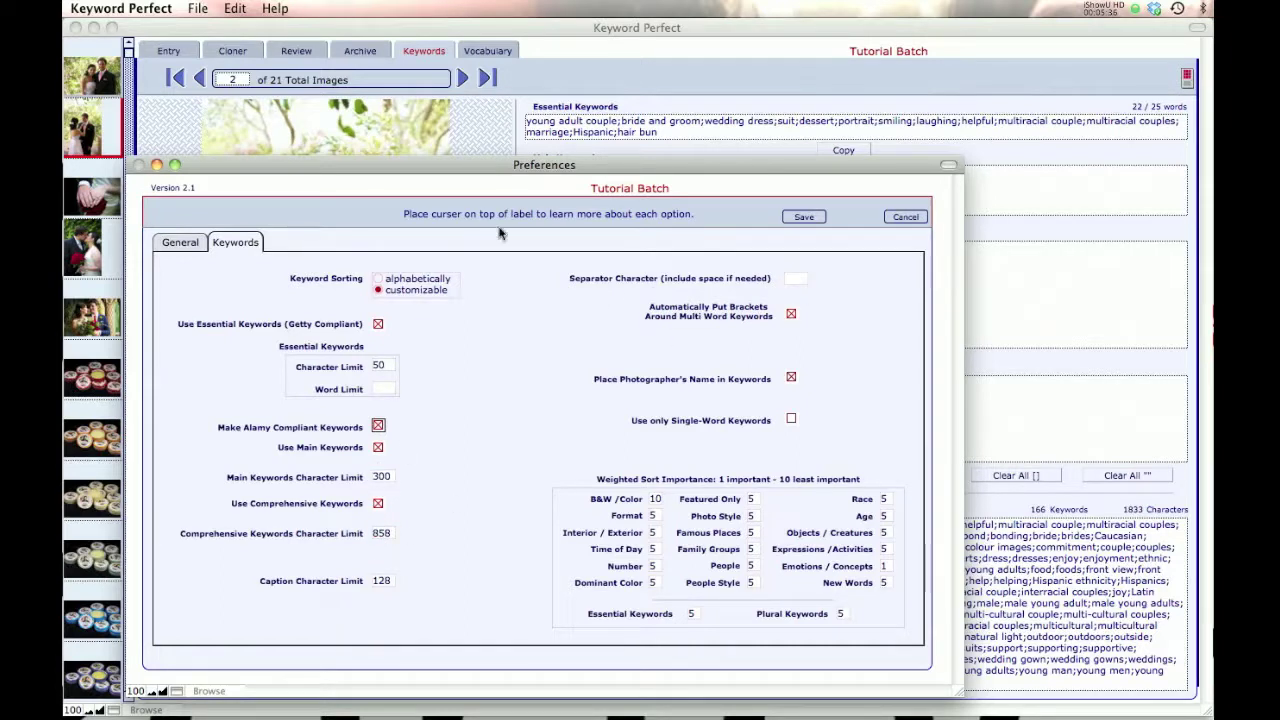
pyautogui.click(804, 216)
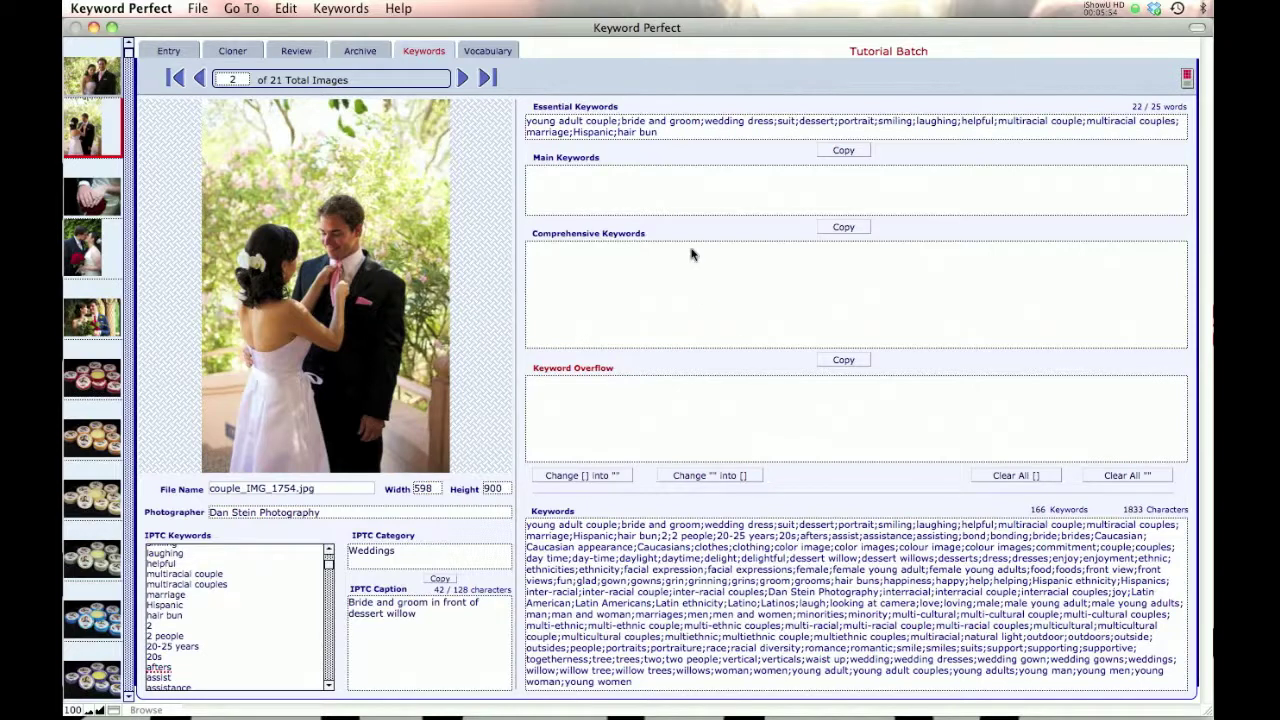
# Step: Open the preferences and review the explanations of the Export IPTC Caption option and the keyword separator character
pyautogui.press('super+comma')
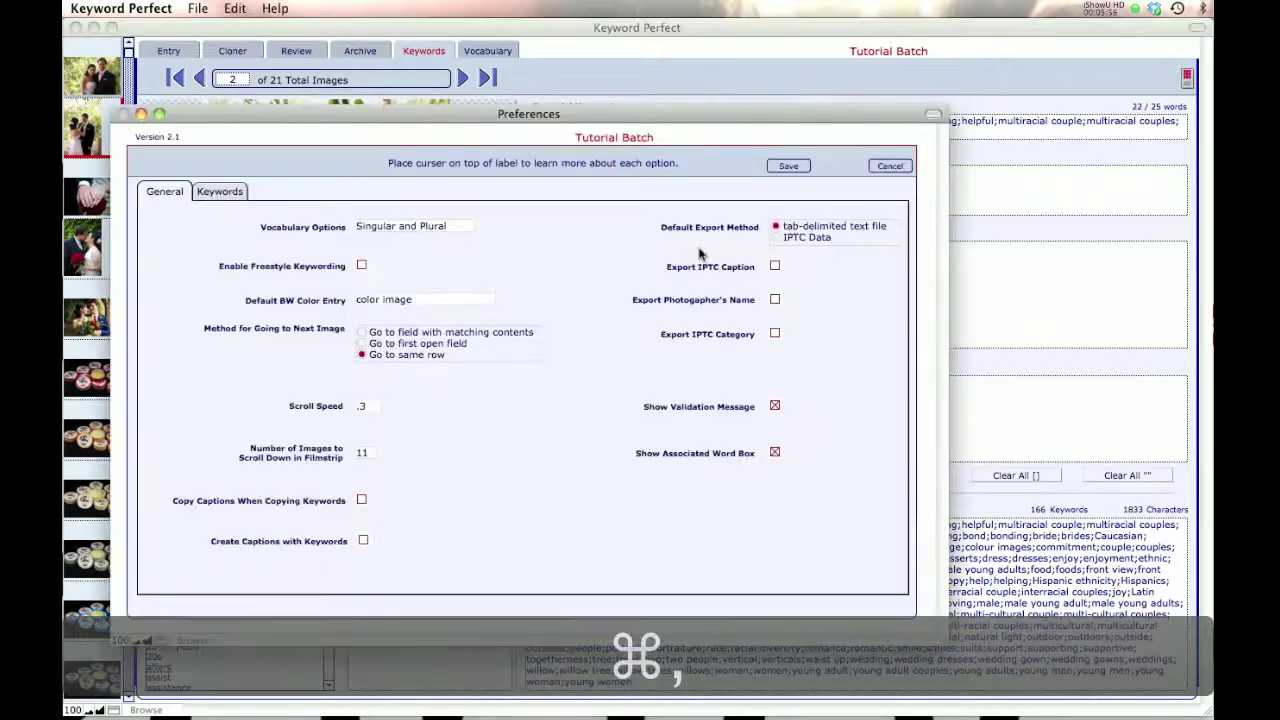
pyautogui.moveTo(738, 273)
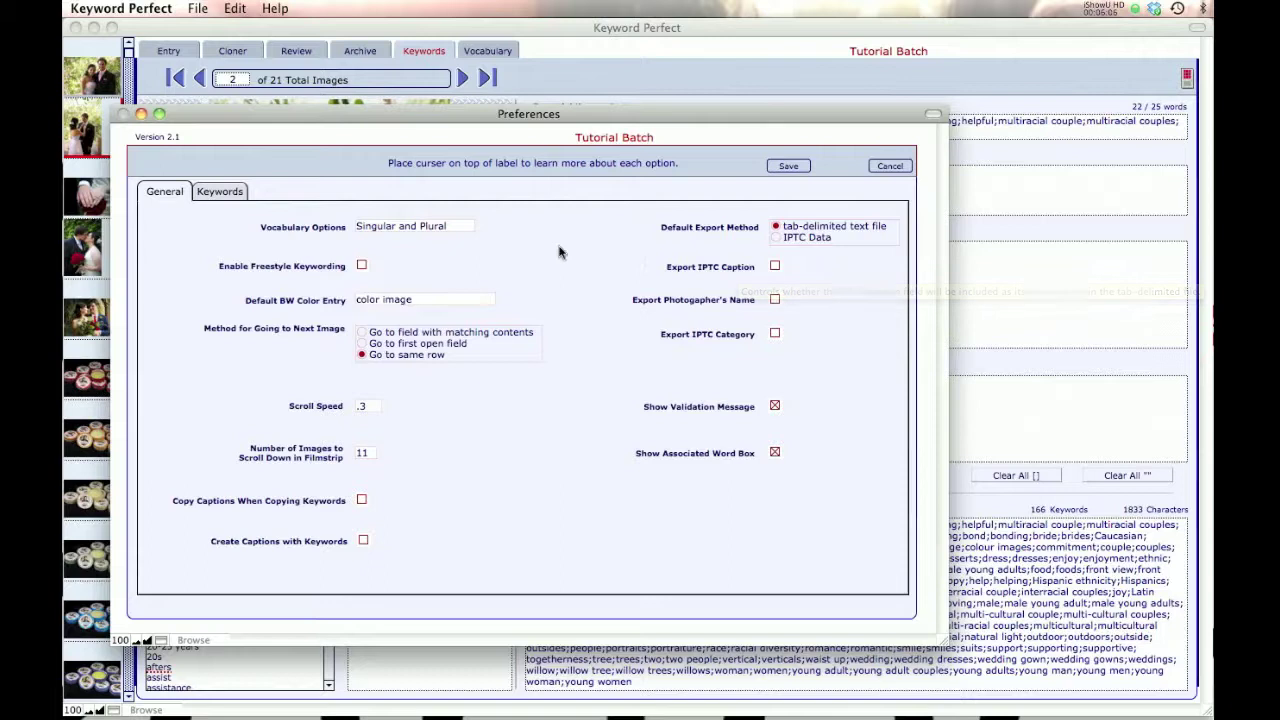
pyautogui.click(224, 193)
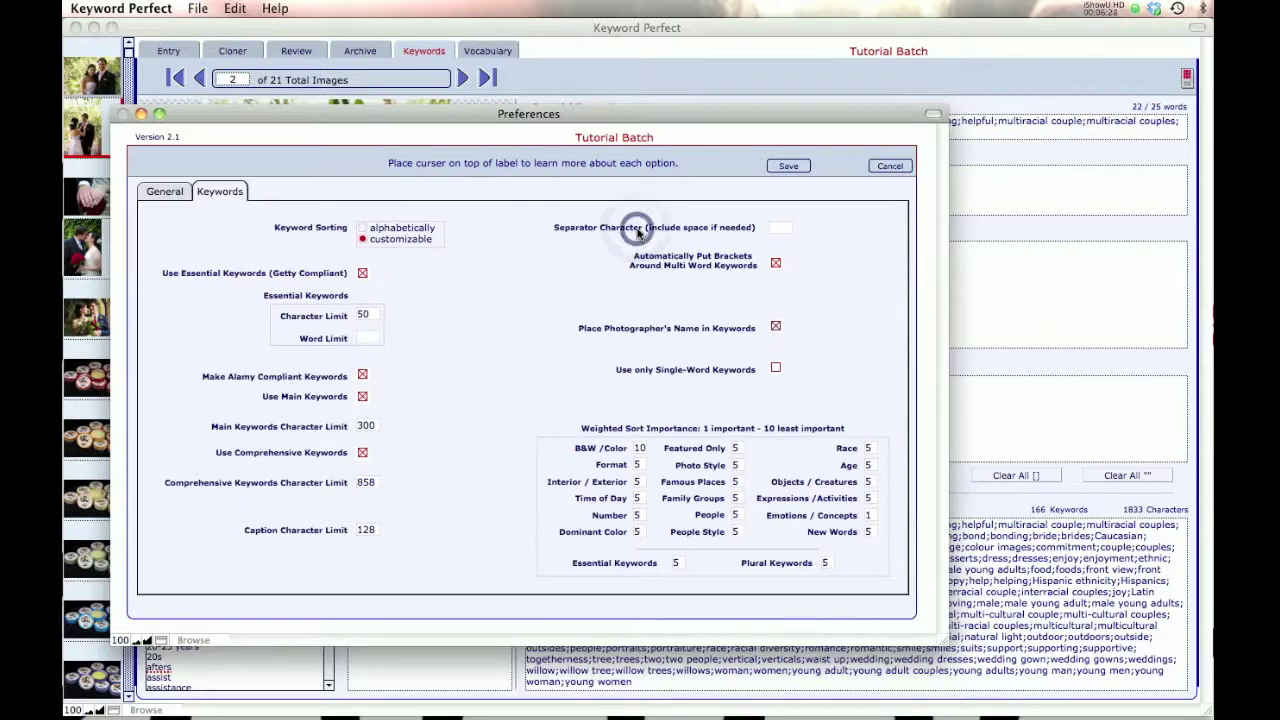
pyautogui.moveTo(637, 232)
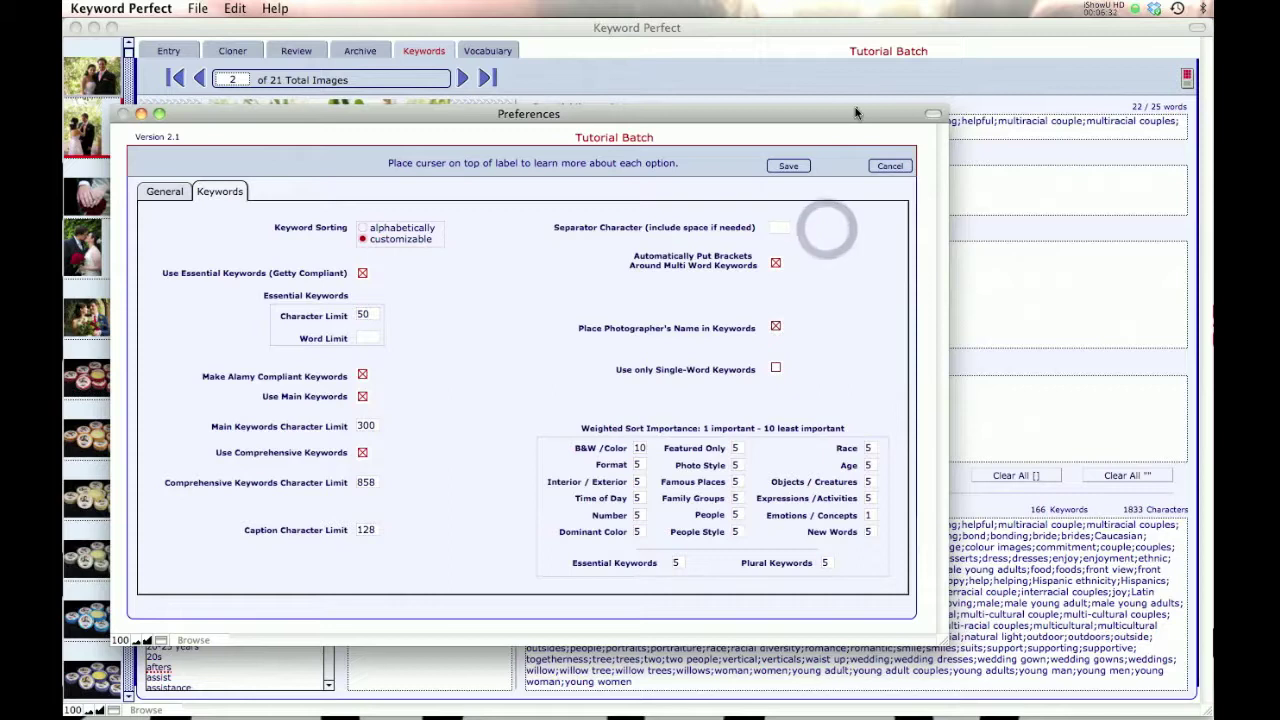
# Step: Reposition the preferences to compare the separator, bracket and photographer's name options with the second image's keyword fields
pyautogui.moveTo(855, 113); pyautogui.dragTo(857, 220)
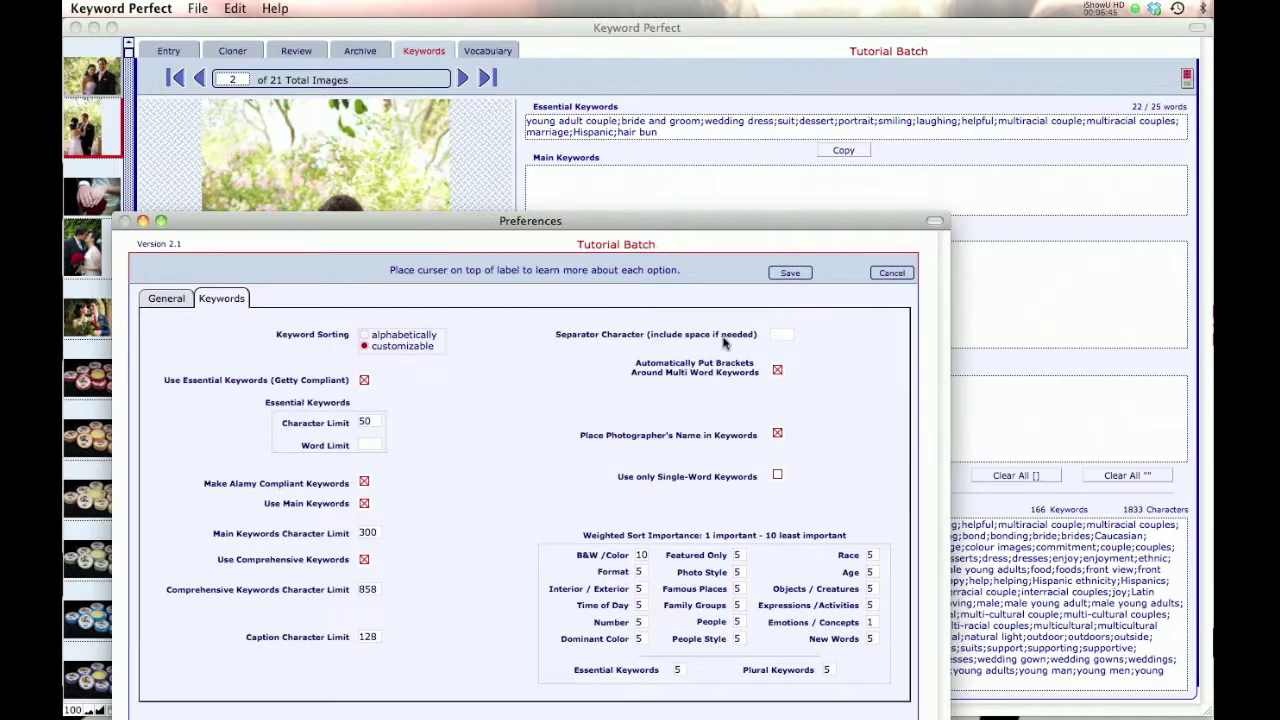
pyautogui.moveTo(724, 342)
pyautogui.moveTo(825, 230); pyautogui.dragTo(836, 470)
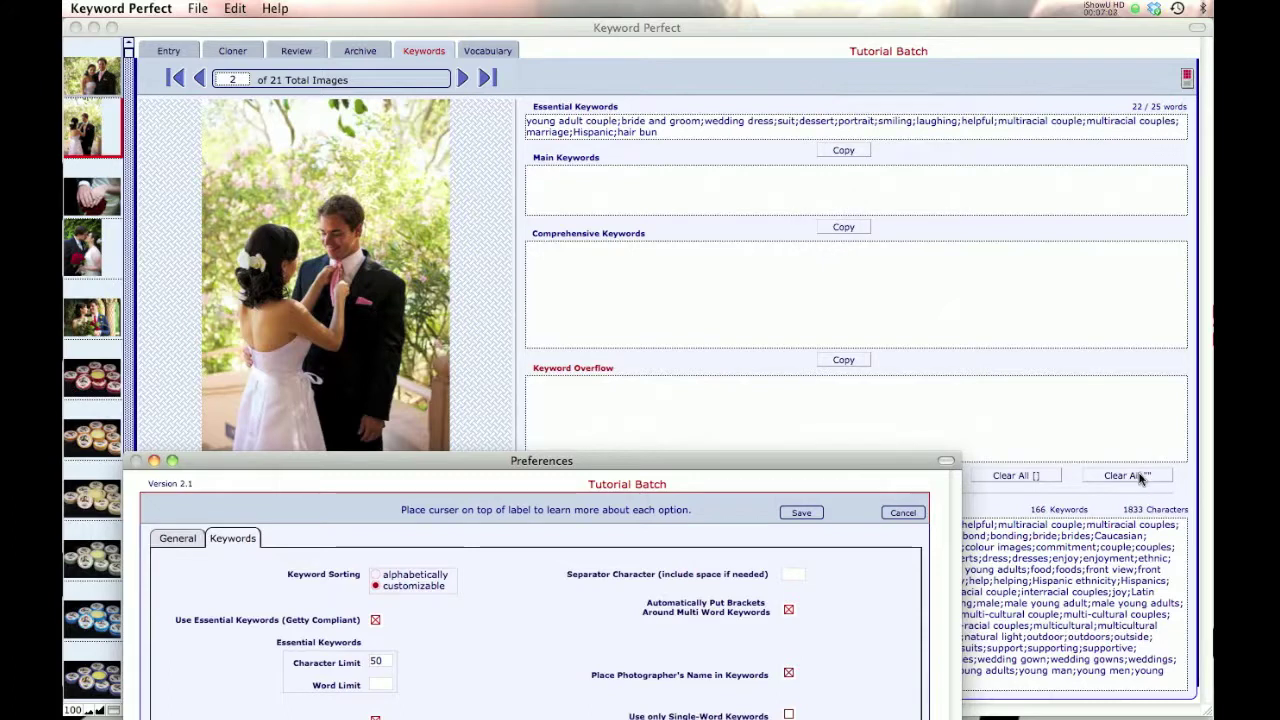
pyautogui.moveTo(803, 458); pyautogui.dragTo(823, 166)
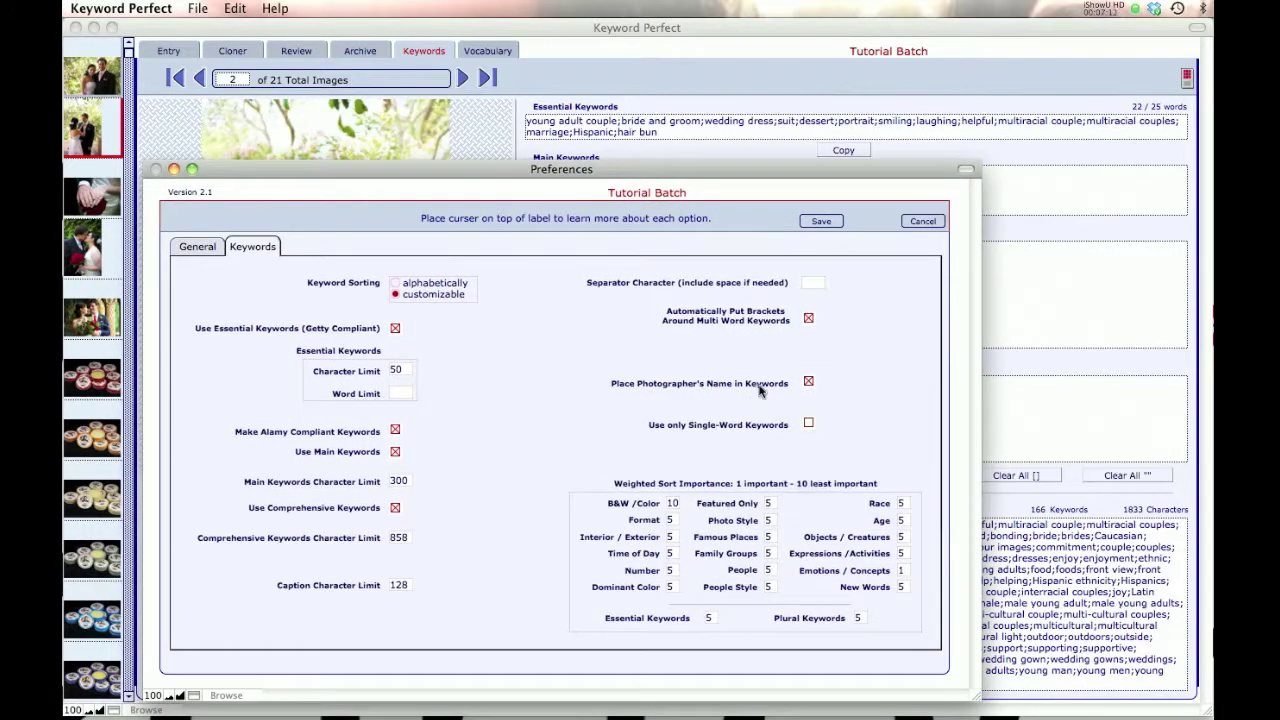
pyautogui.moveTo(768, 390)
pyautogui.click(1057, 618)
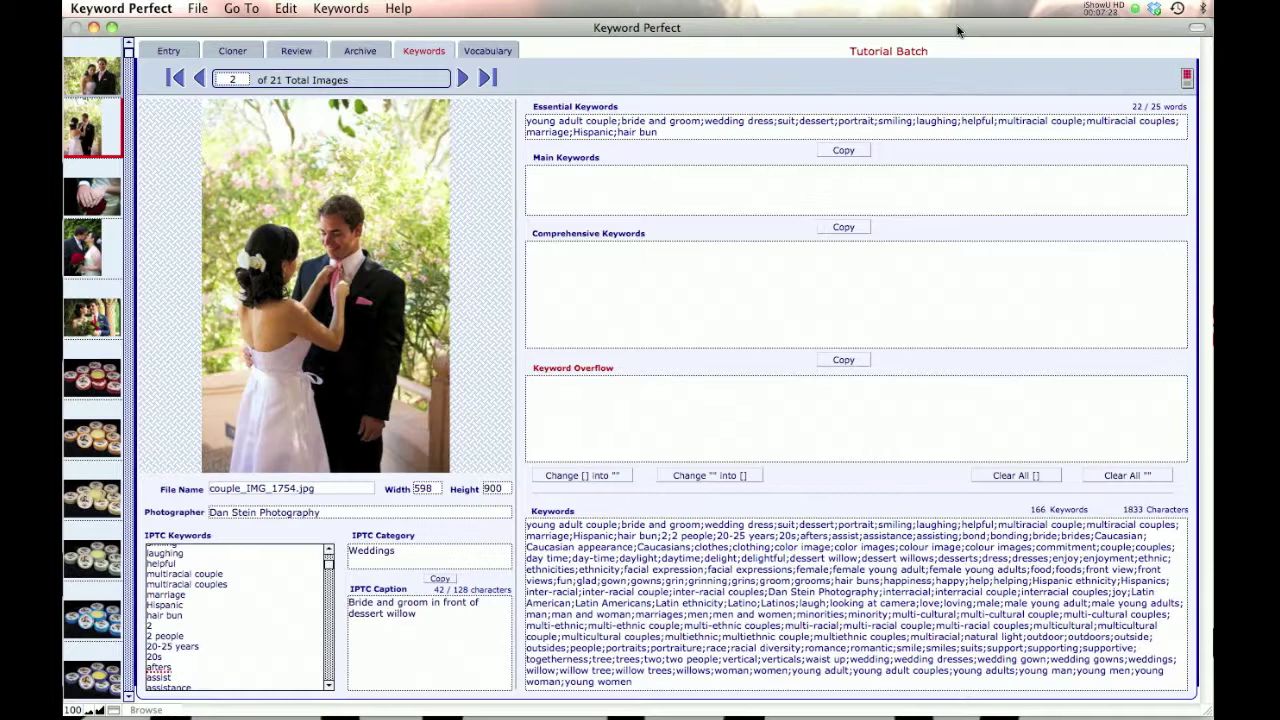
# Step: Enable the use of only single-word keywords in the Keywords preferences, check the second image's keywords, and save the preferences
pyautogui.press('super+comma')
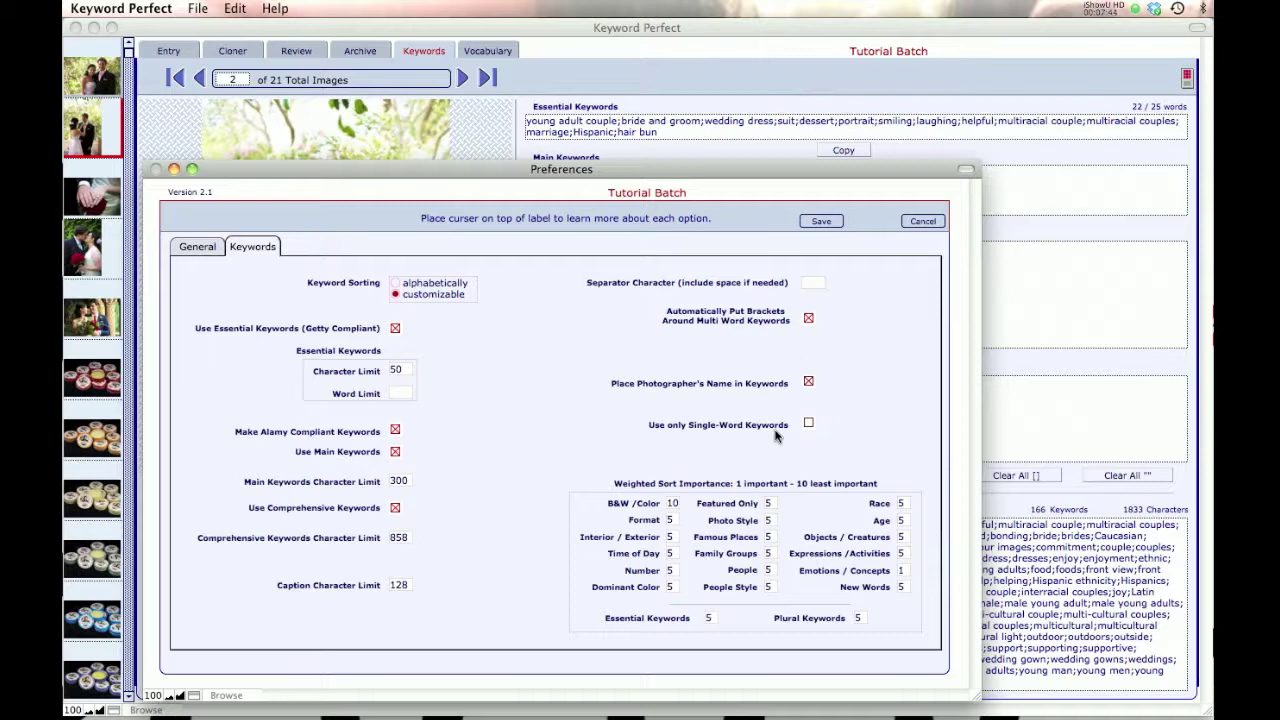
pyautogui.click(808, 424)
pyautogui.click(1030, 590)
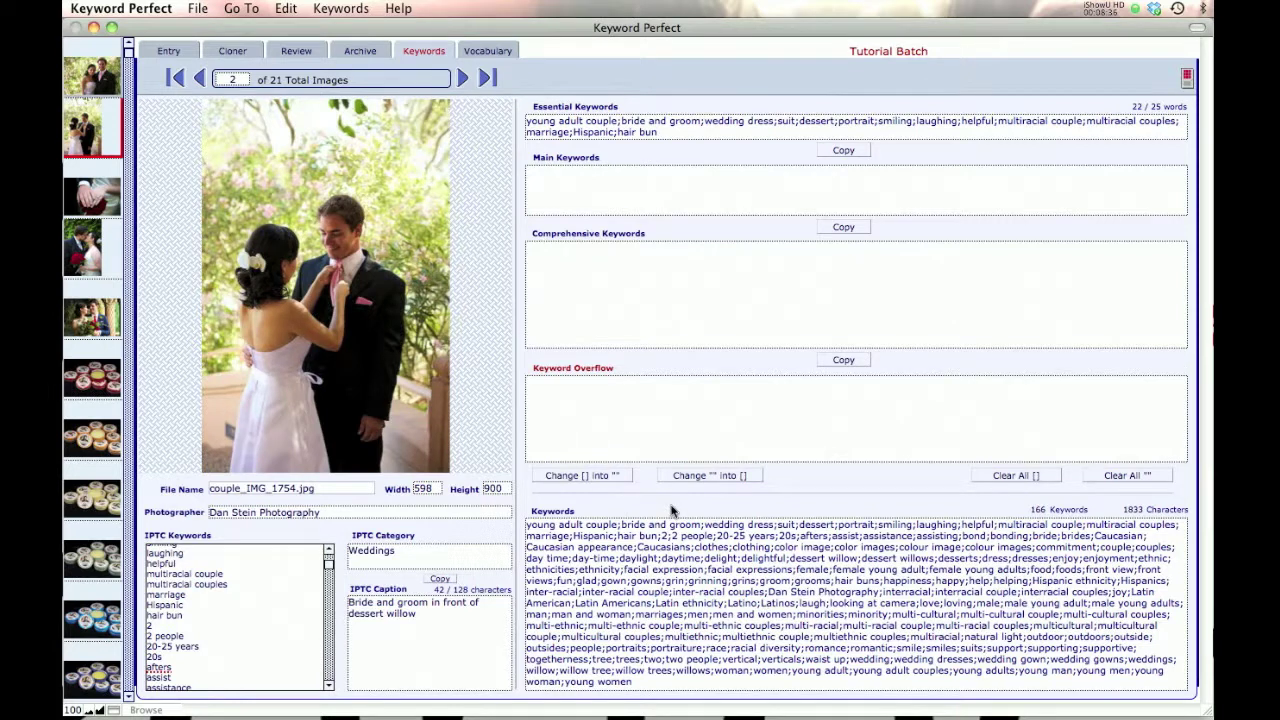
pyautogui.press('super+comma')
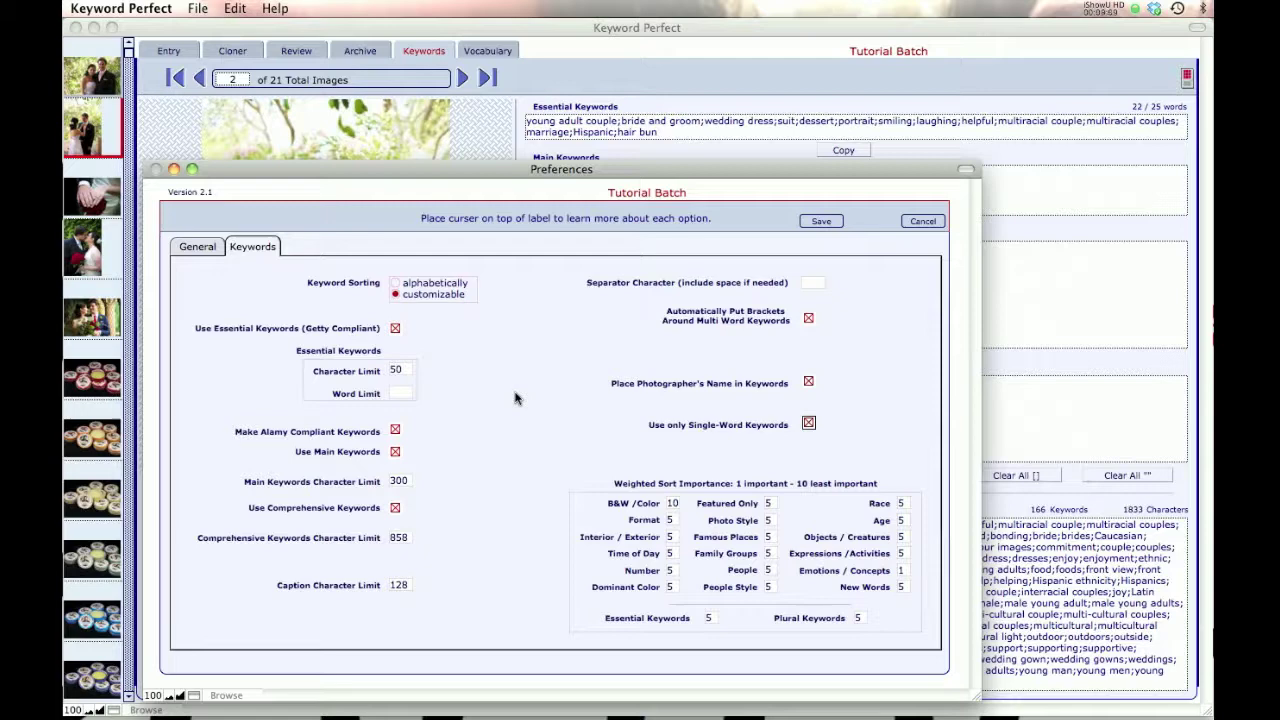
pyautogui.click(822, 225)
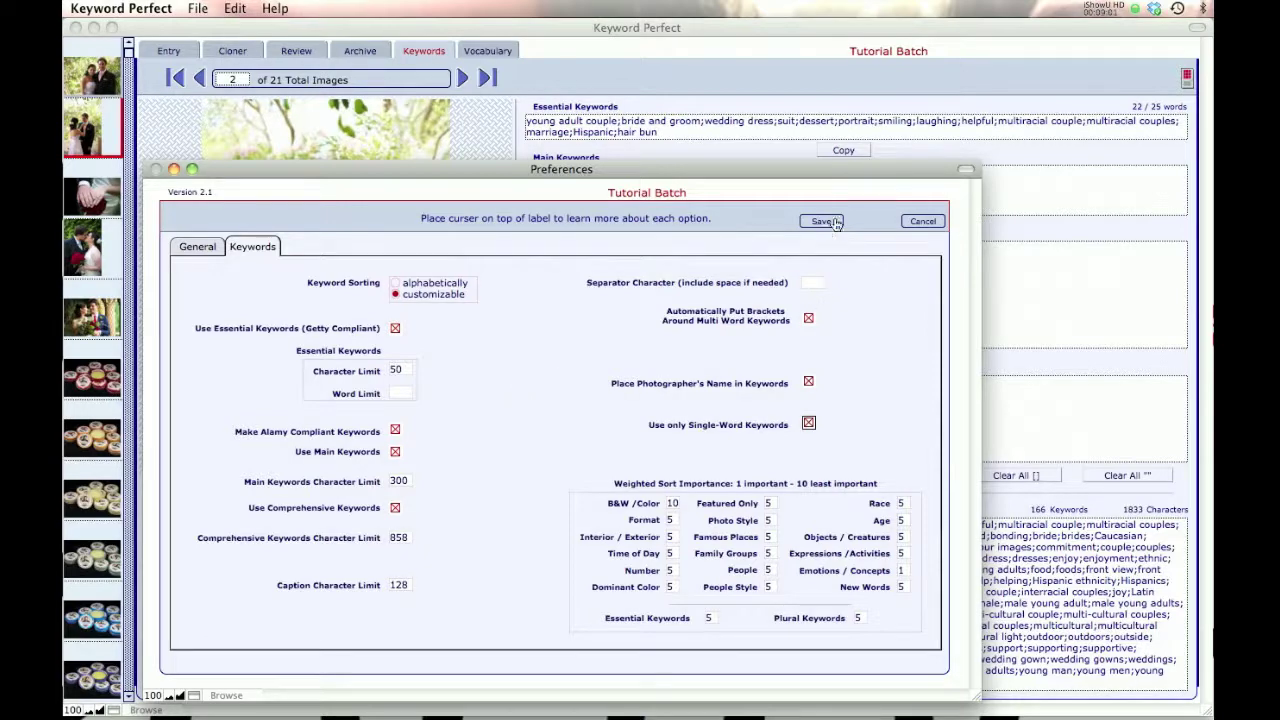